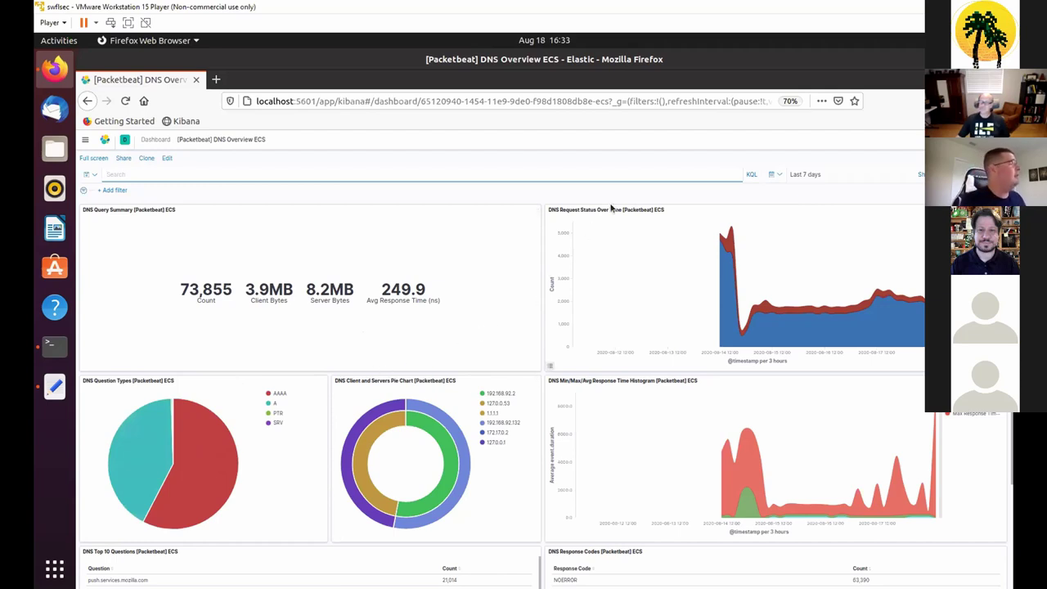
- Examine the DNS Overview dashboard's query summary, question types, client and server chart, top questions and response codes
scroll(602, 222, down, 1)
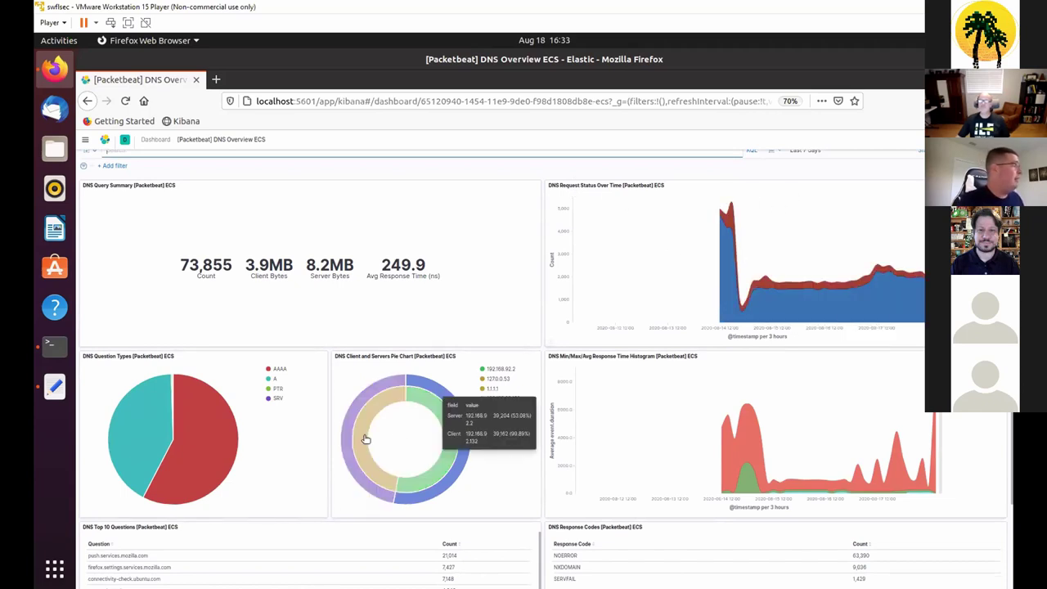
scroll(475, 392, down, 1)
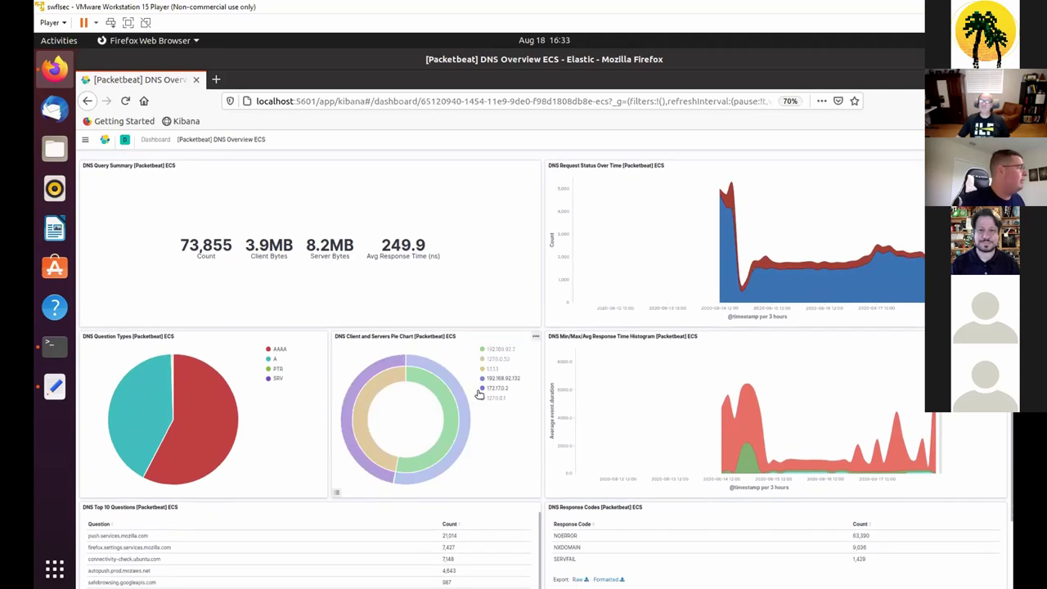
scroll(538, 422, down, 1)
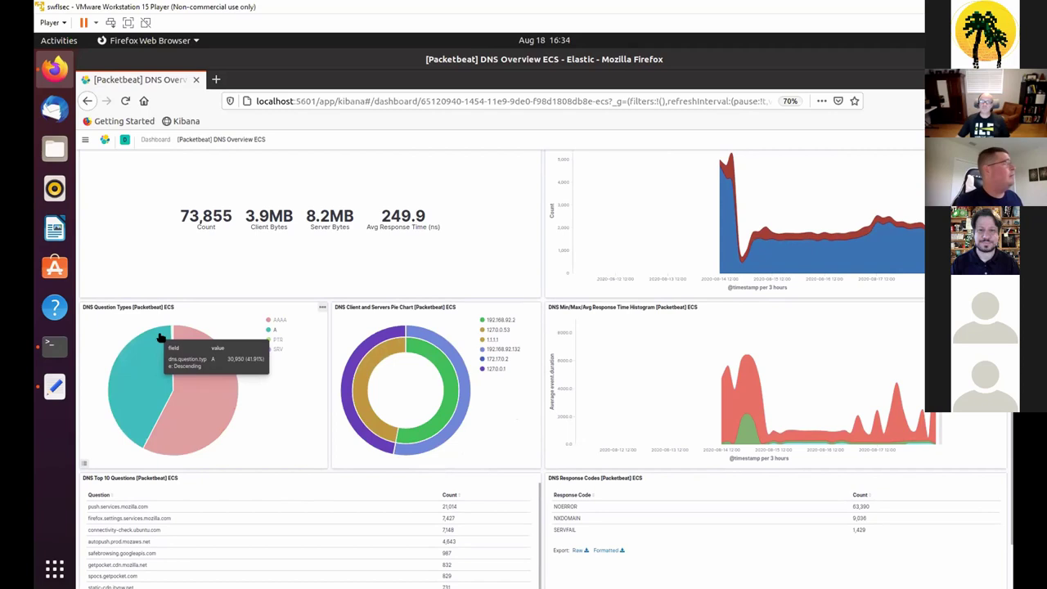
scroll(242, 381, down, 1)
scroll(241, 382, down, 1)
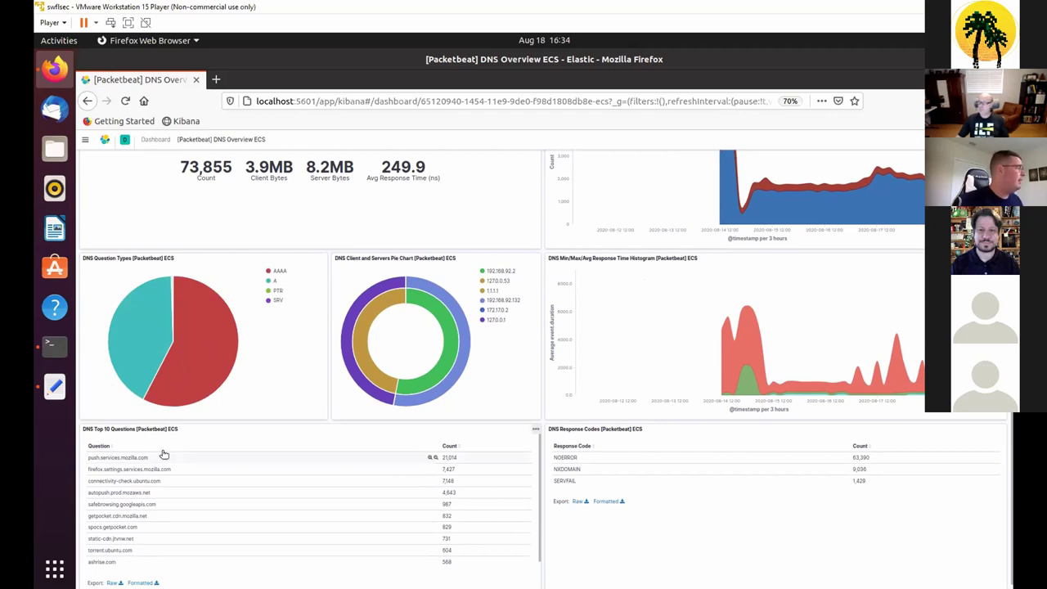
scroll(206, 444, down, 1)
scroll(208, 454, up, 1)
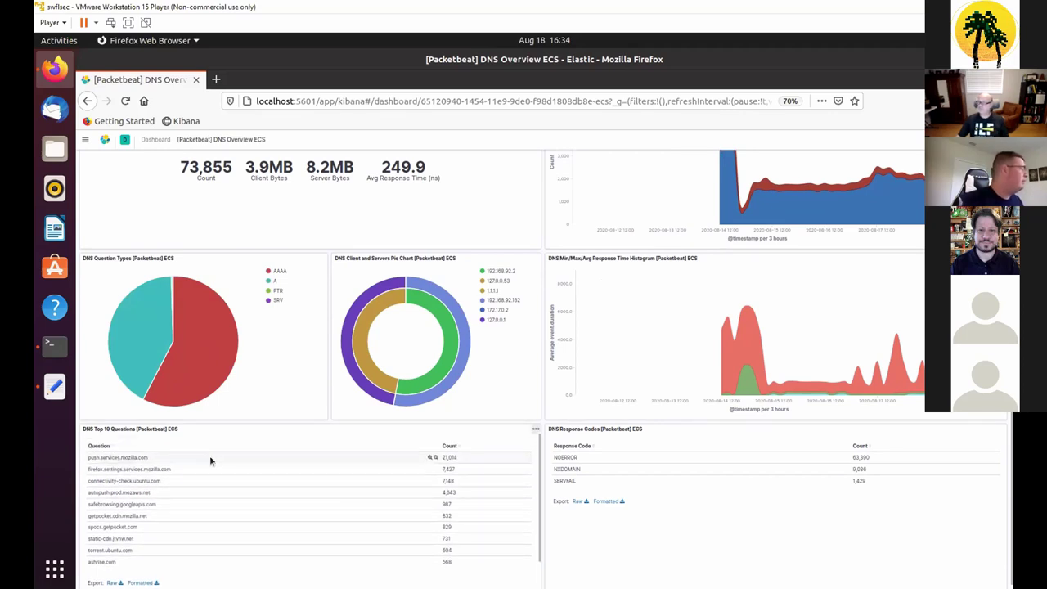
scroll(209, 459, up, 1)
scroll(215, 463, down, 1)
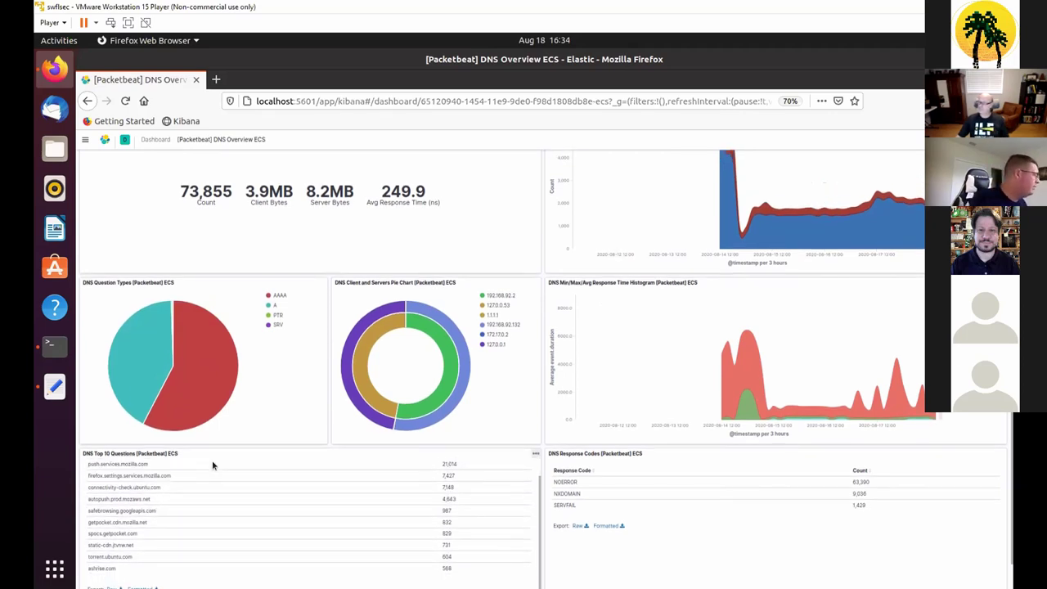
scroll(218, 465, up, 1)
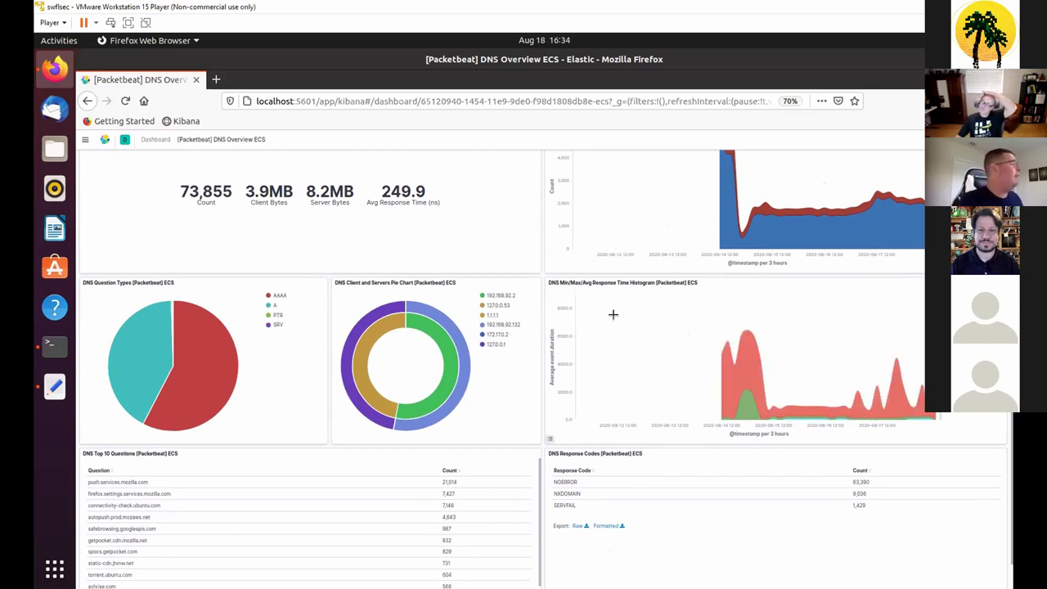
scroll(363, 277, up, 3)
- Go to Machine Learning and open the ungrouped anomaly detection job in the Anomaly Explorer
click(256, 173)
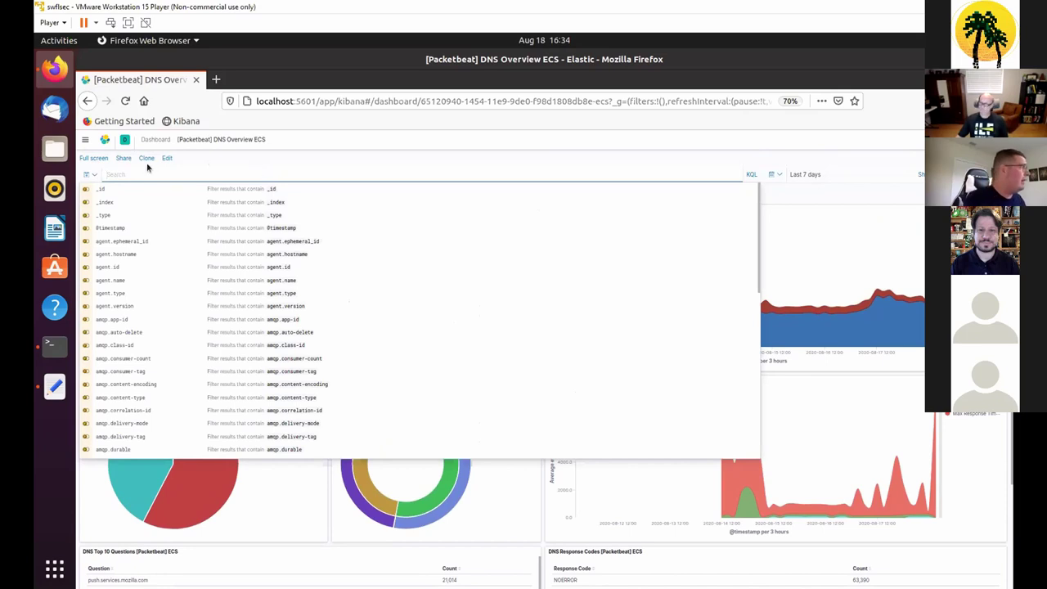
click(86, 140)
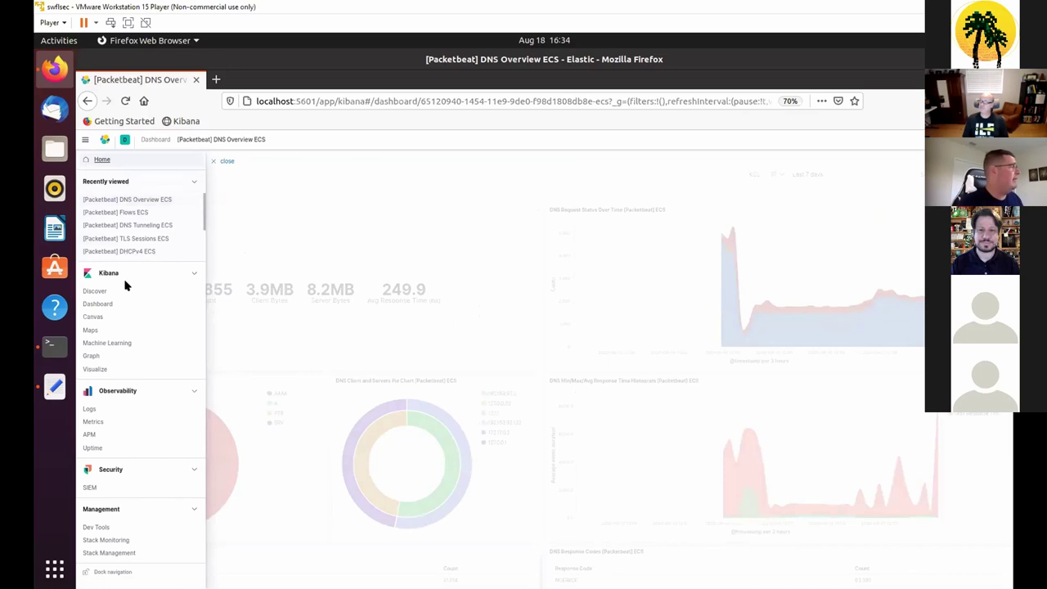
click(147, 344)
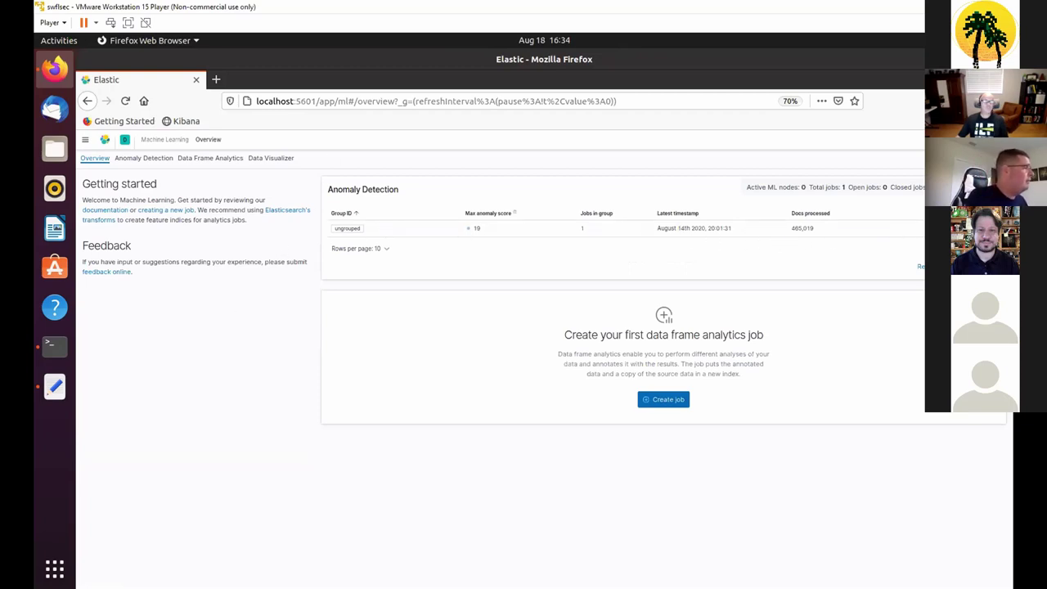
click(920, 228)
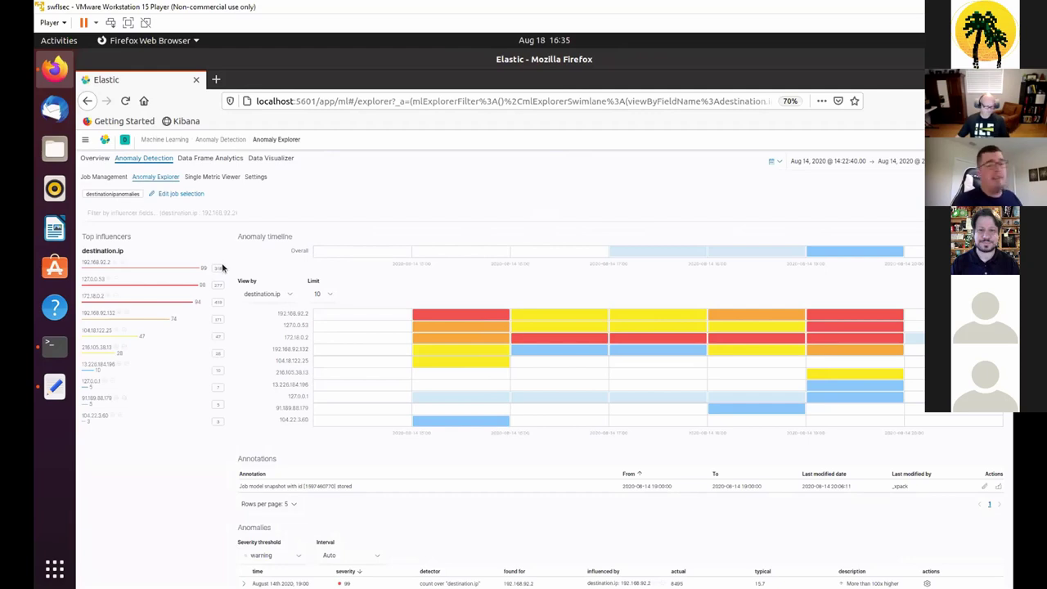
- Examine the top influencers and the destination.ip anomaly timeline, checking scores for individual addresses and time blocks
scroll(221, 267, down, 1)
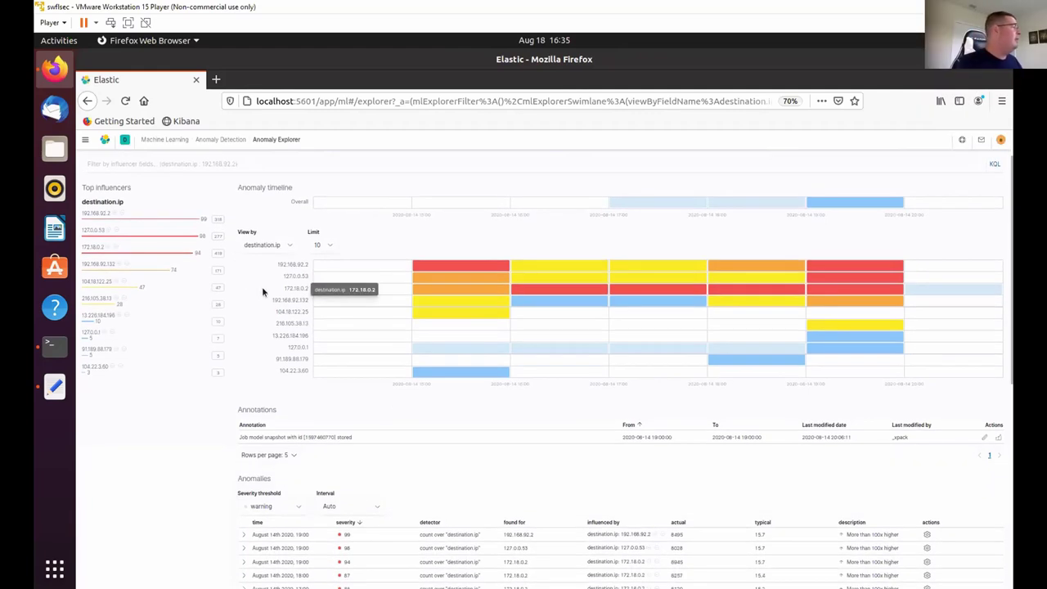
scroll(294, 287, down, 2)
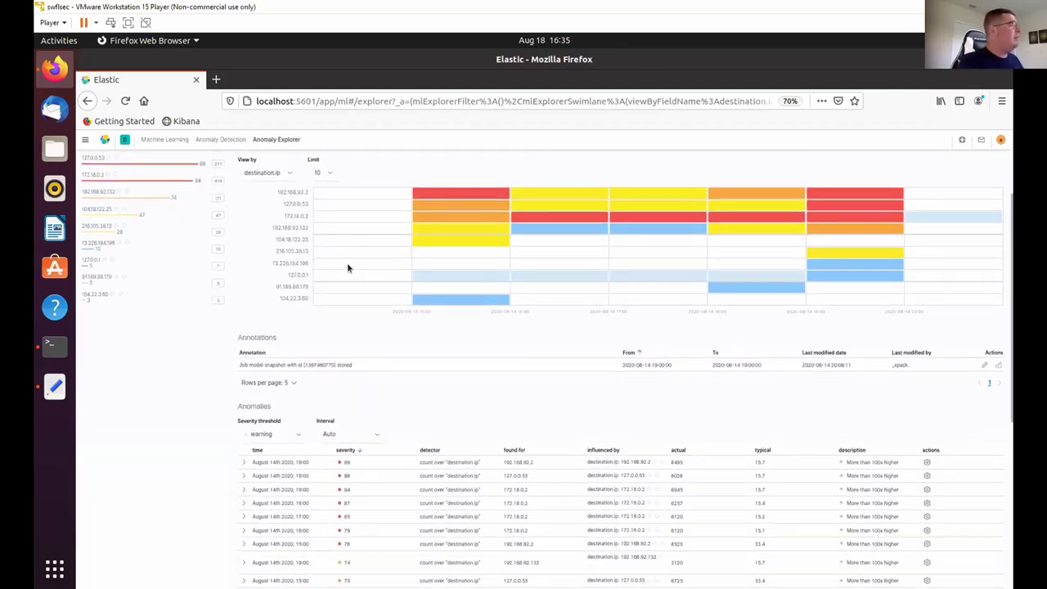
scroll(350, 265, up, 1)
scroll(417, 270, up, 2)
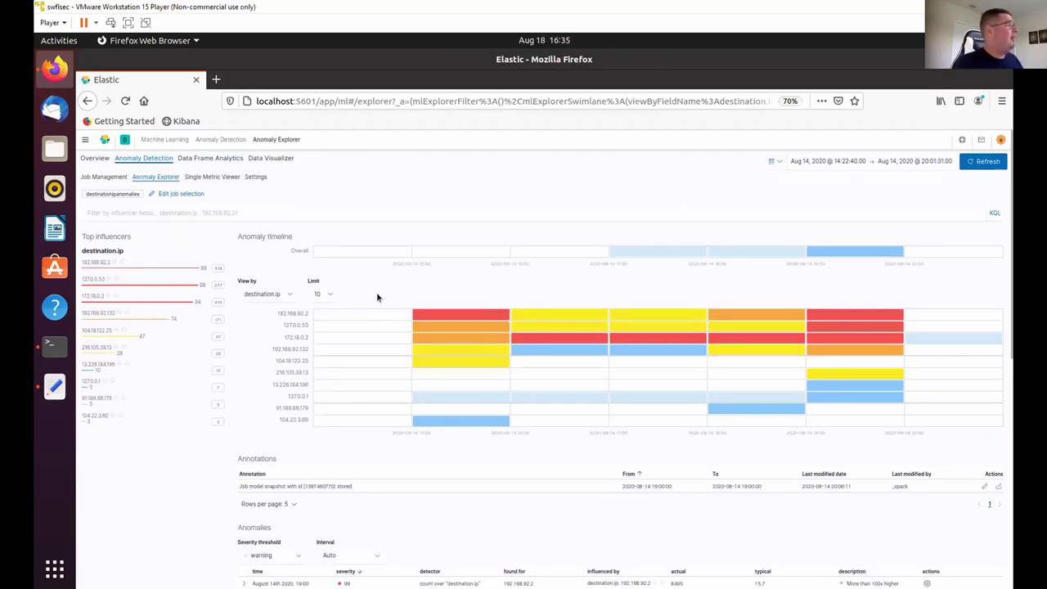
mouse_move(870, 327)
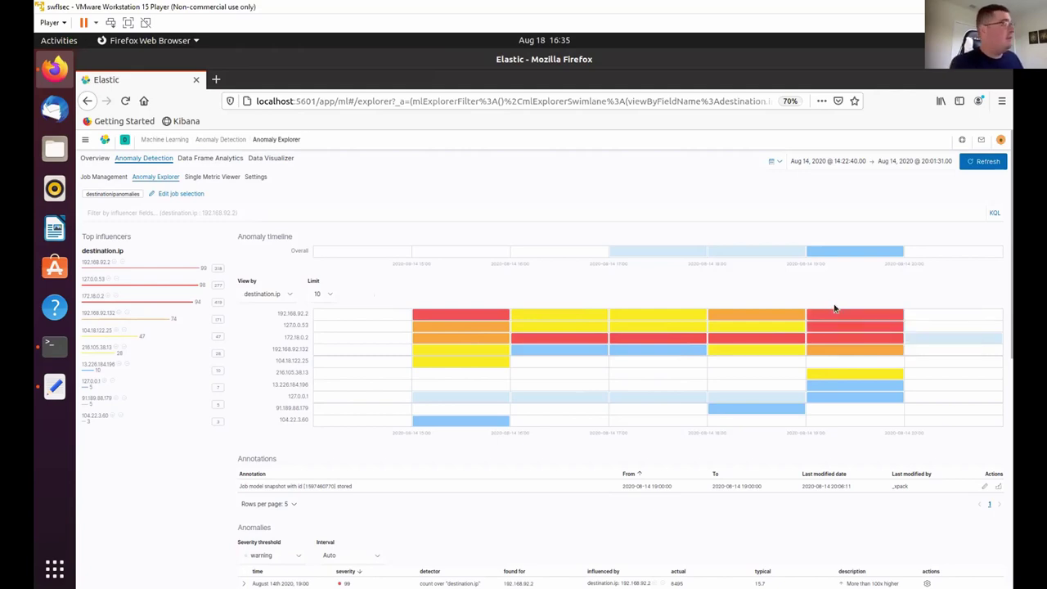
mouse_move(836, 320)
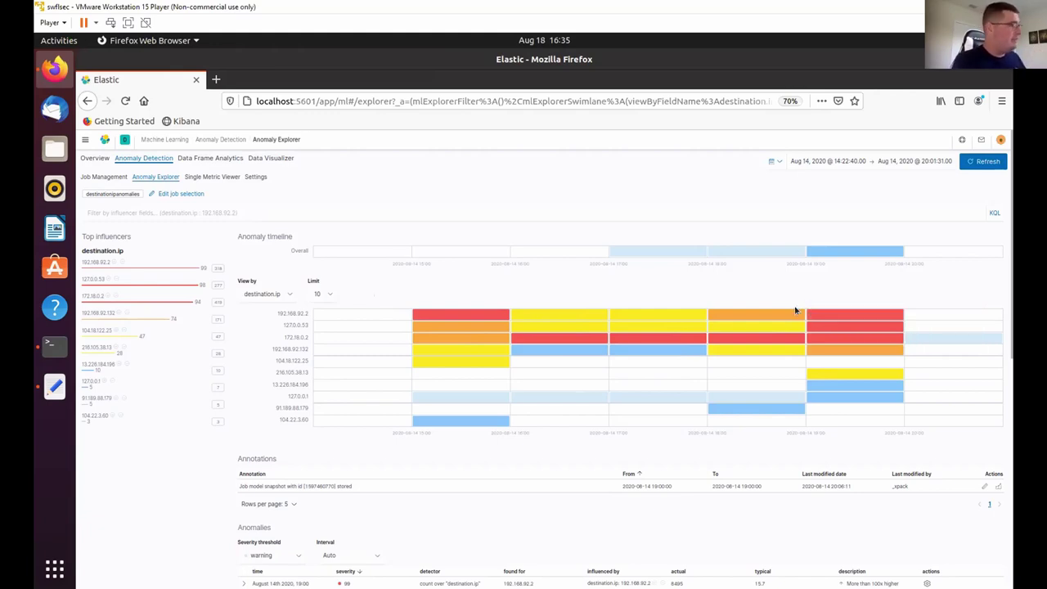
mouse_move(726, 318)
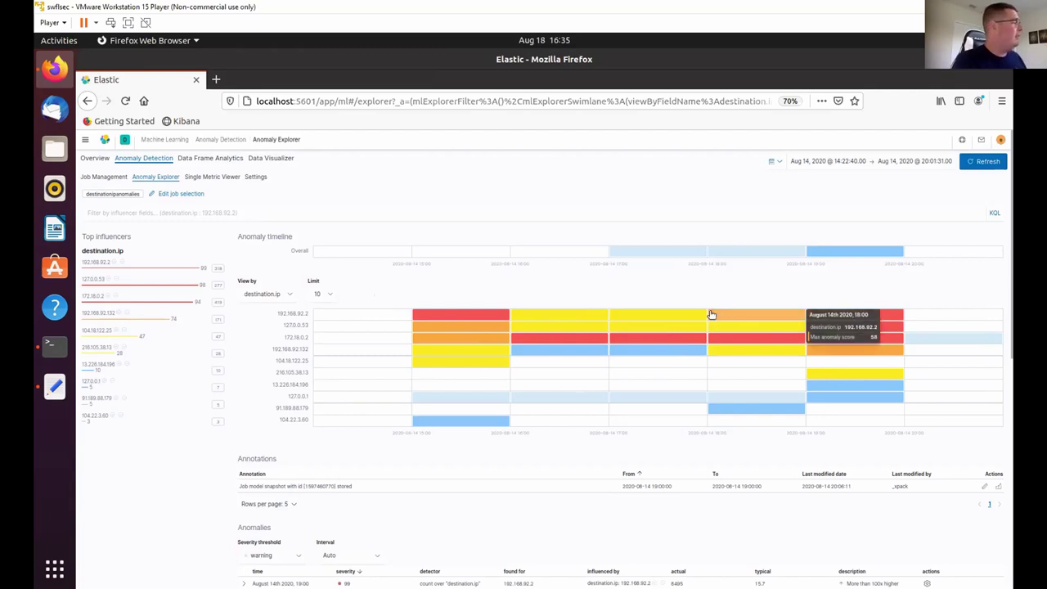
scroll(717, 321, down, 2)
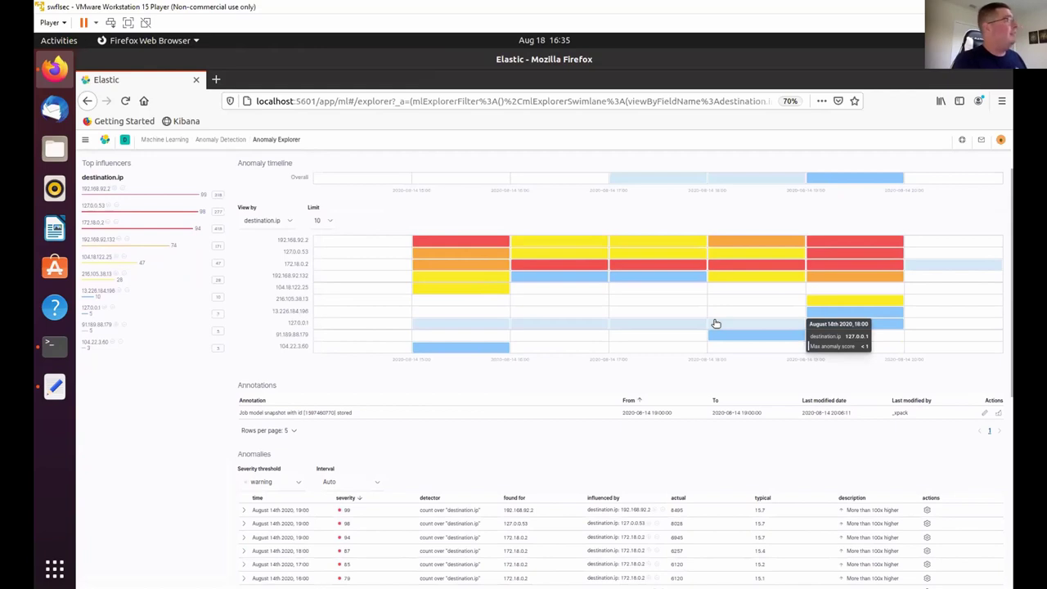
scroll(716, 324, up, 1)
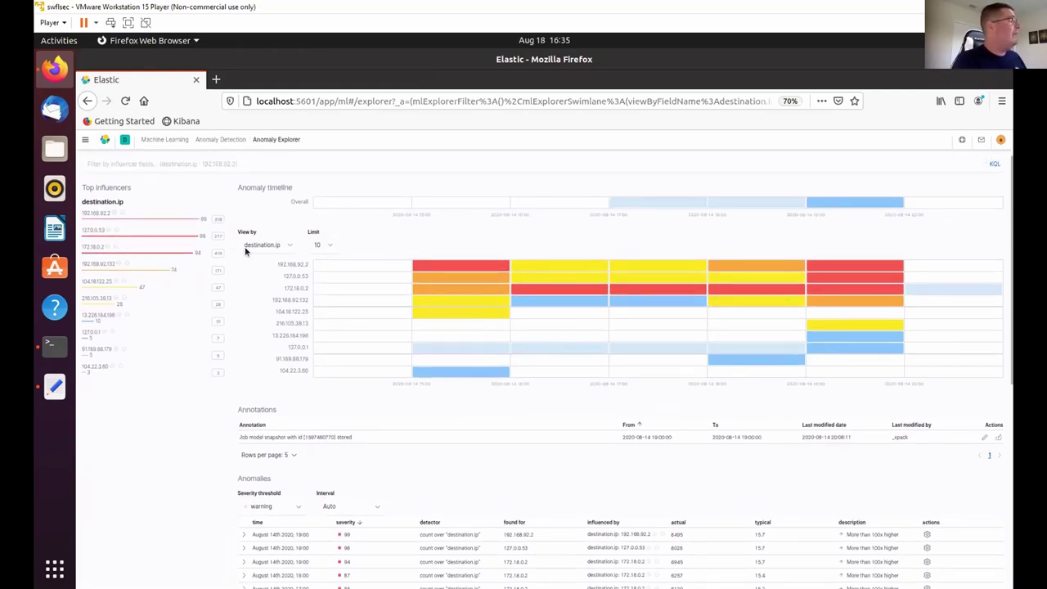
- Expand the highest-severity anomaly in the Anomalies table and review its details and description
scroll(642, 327, down, 3)
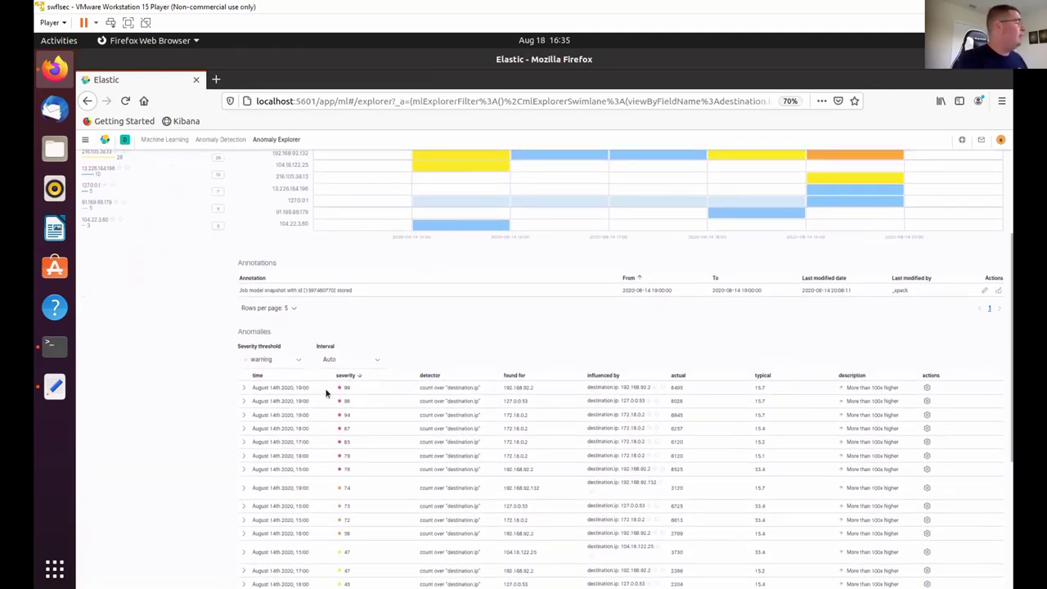
click(244, 388)
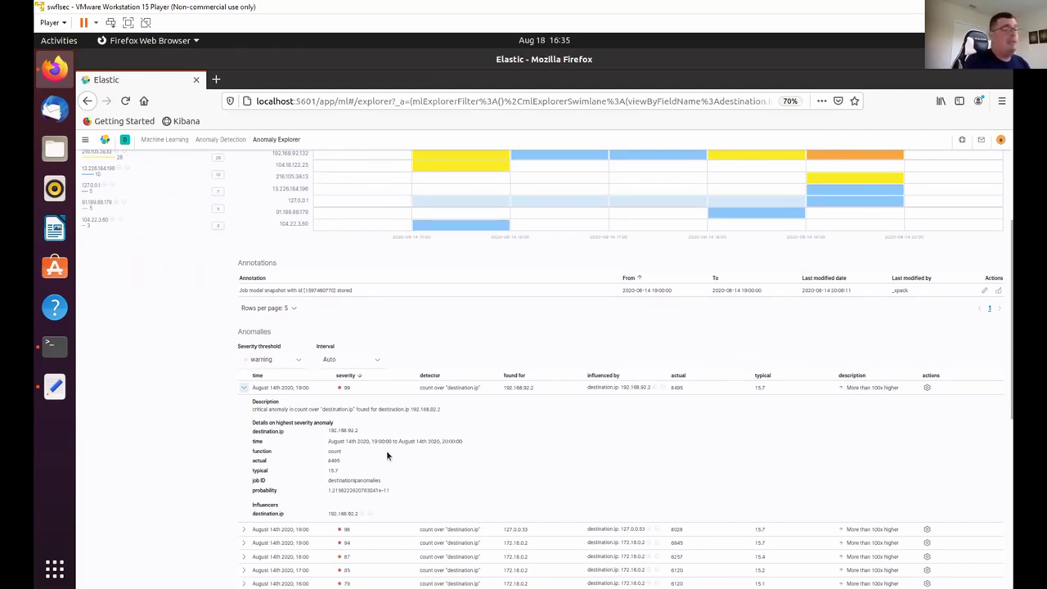
scroll(392, 446, down, 1)
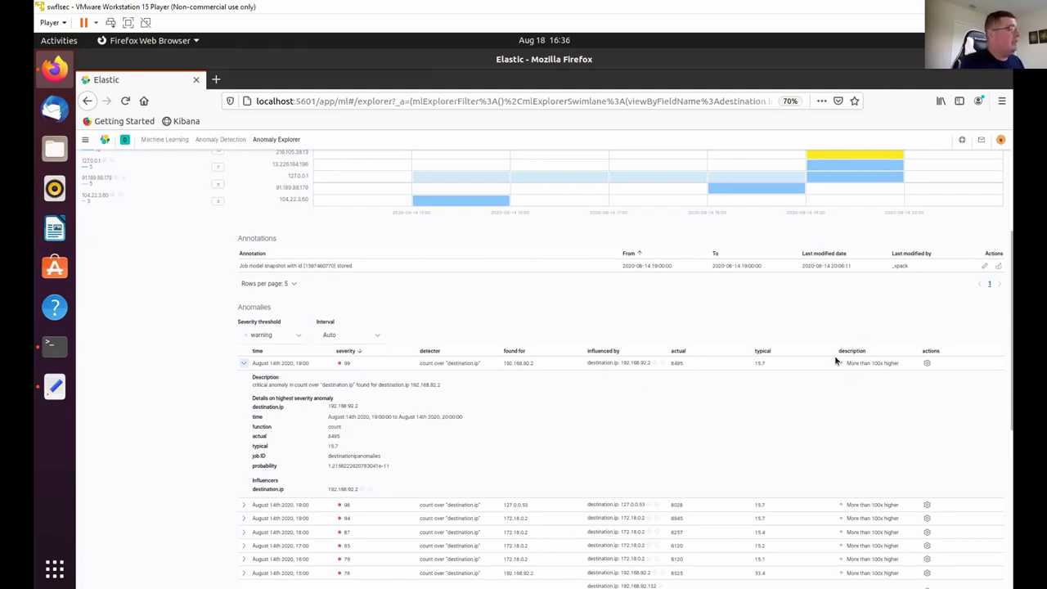
drag(857, 362, 897, 363)
click(883, 385)
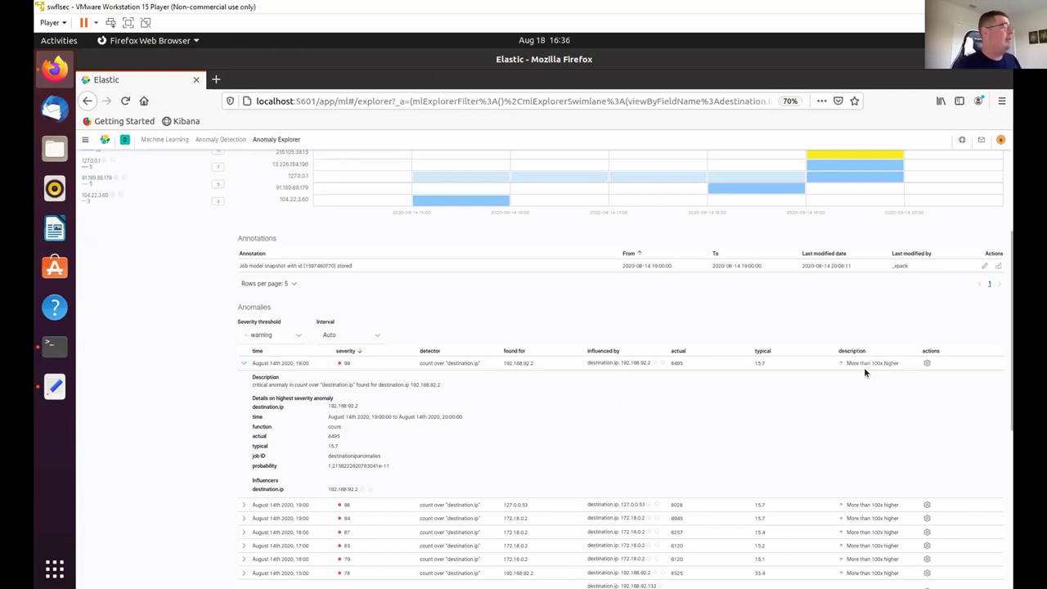
scroll(837, 380, down, 1)
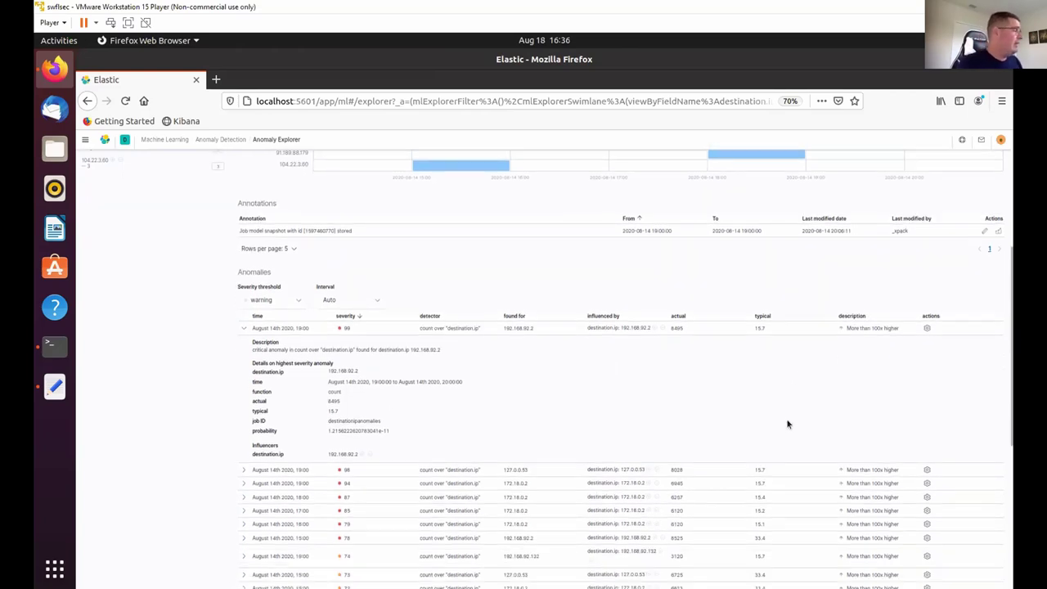
- Create a new graph in Kibana's Graph app using packetbeat-* as its data source
click(85, 140)
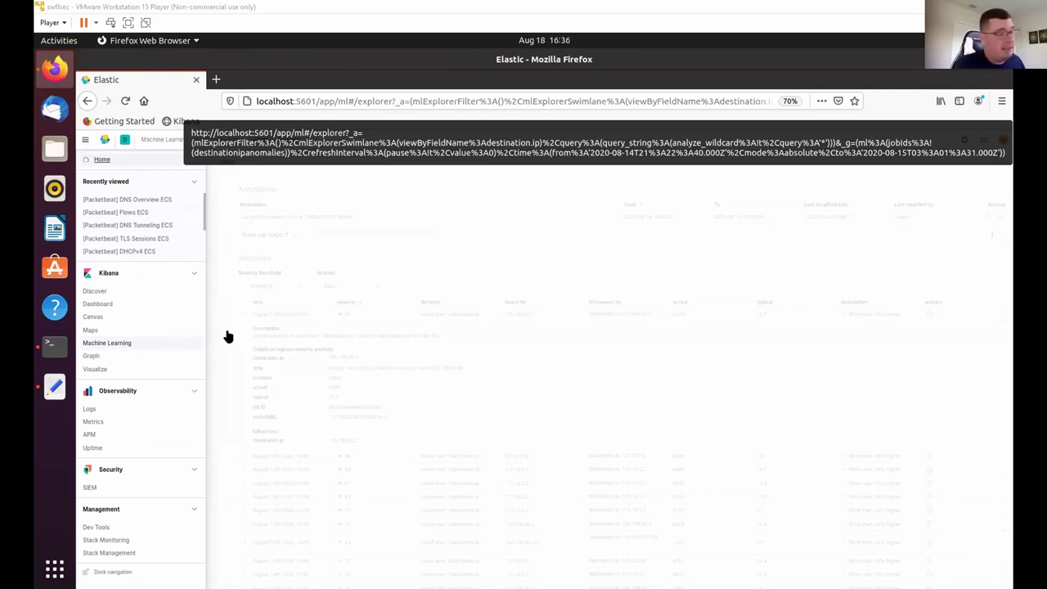
click(92, 356)
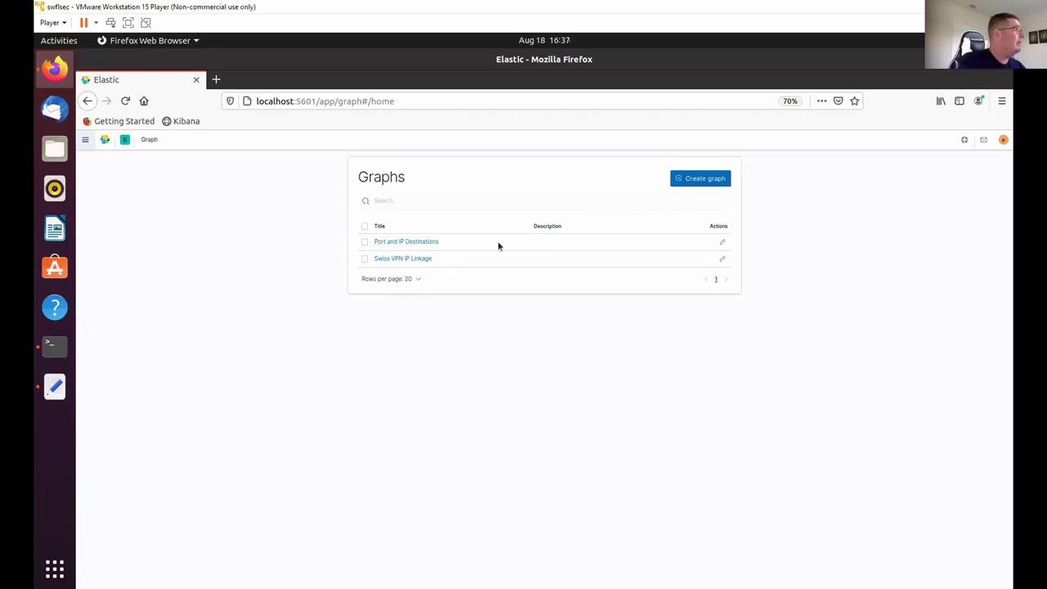
click(705, 178)
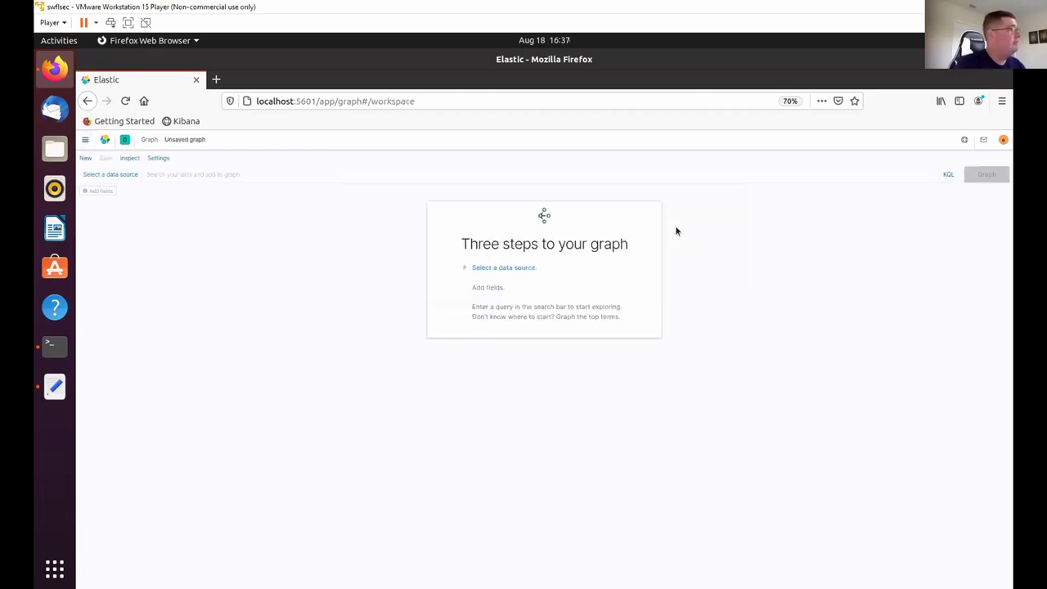
click(503, 268)
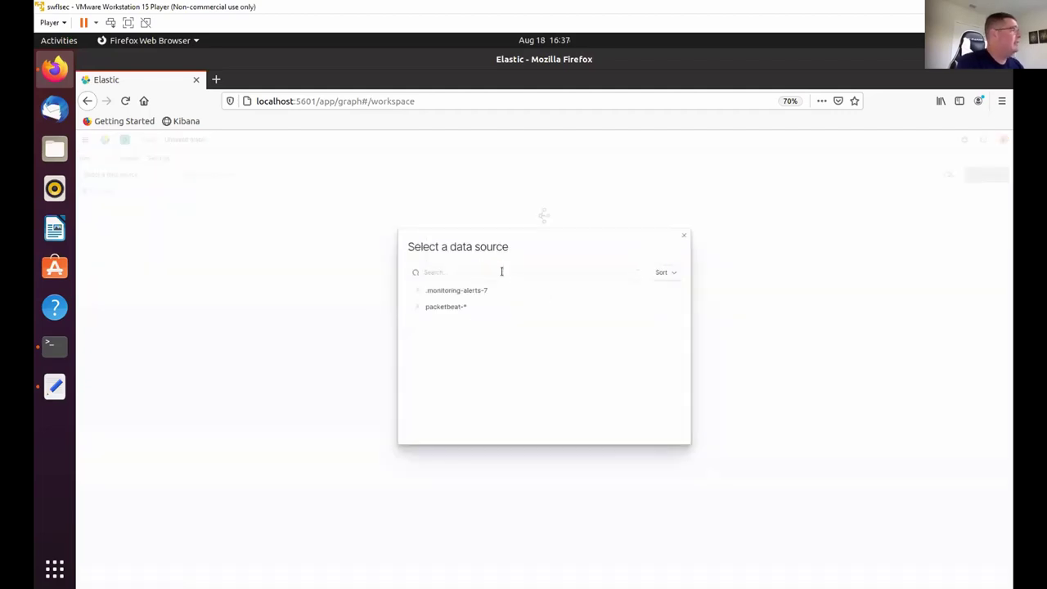
click(449, 308)
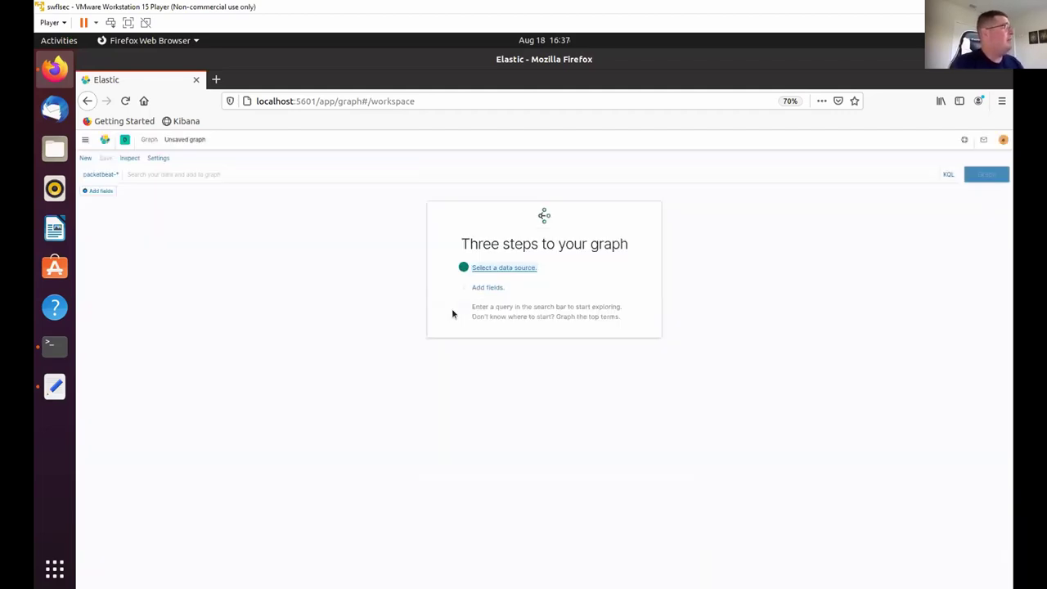
- Find the fields matching "domain" and add destination.domain to the graph
click(488, 287)
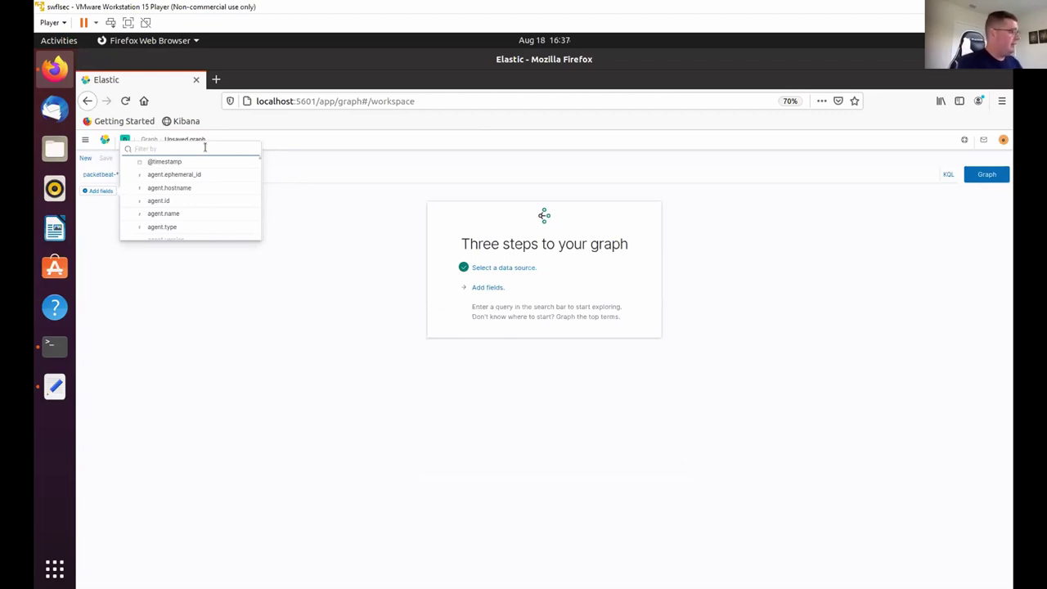
text(domain)
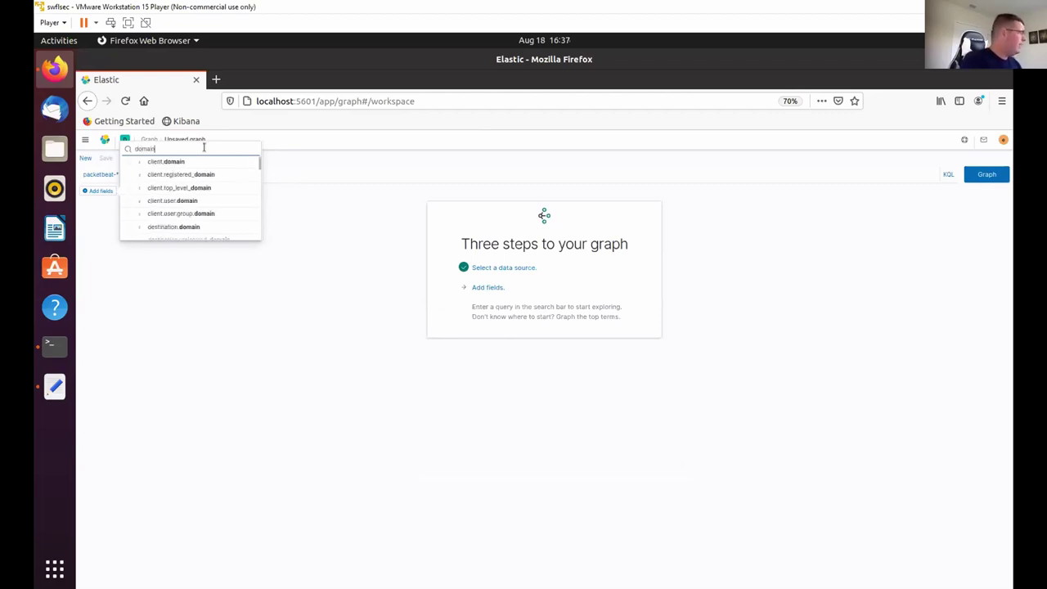
scroll(127, 208, down, 1)
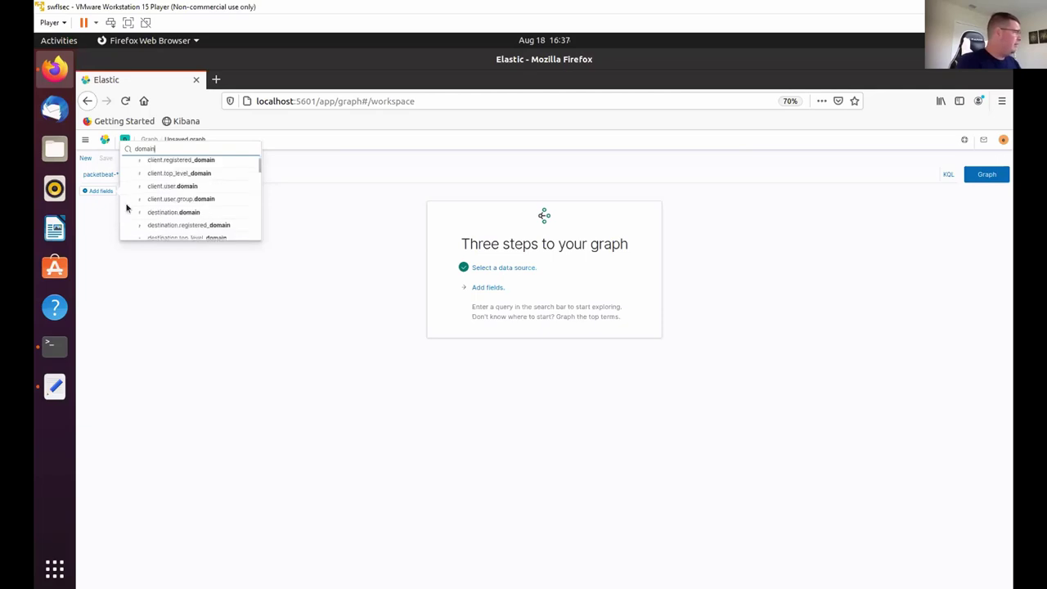
click(154, 209)
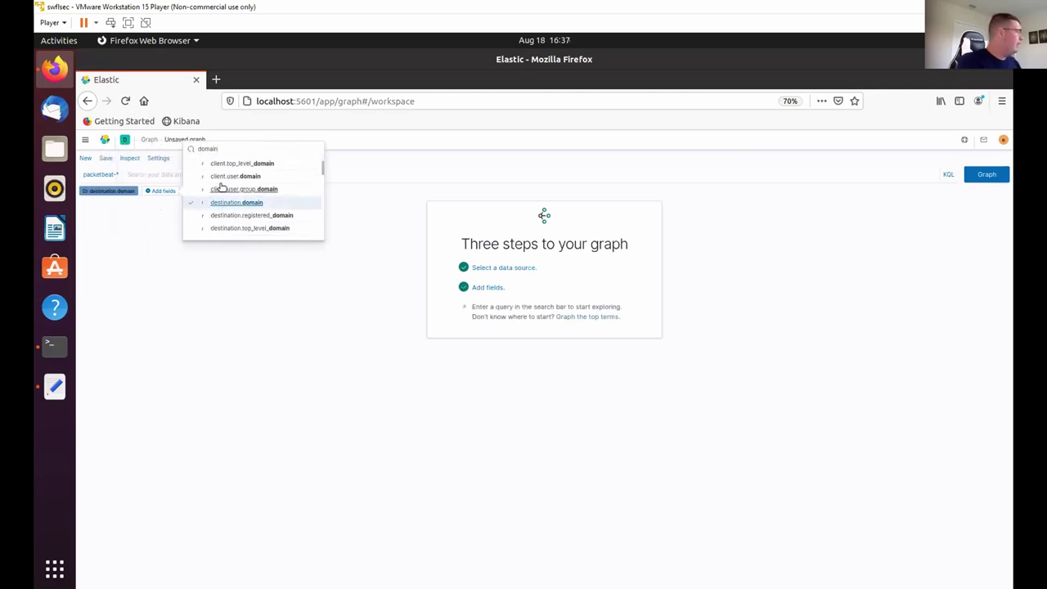
- Find the fields matching "ip" and add destination.ip to the graph
scroll(221, 187, down, 2)
scroll(219, 185, up, 2)
double_click(216, 148)
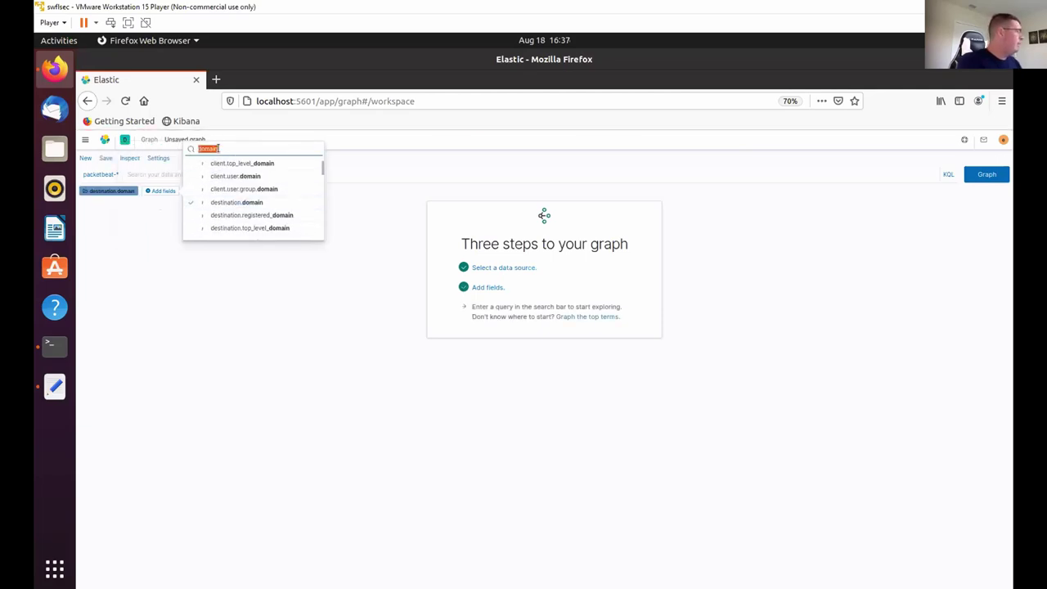
text(ip)
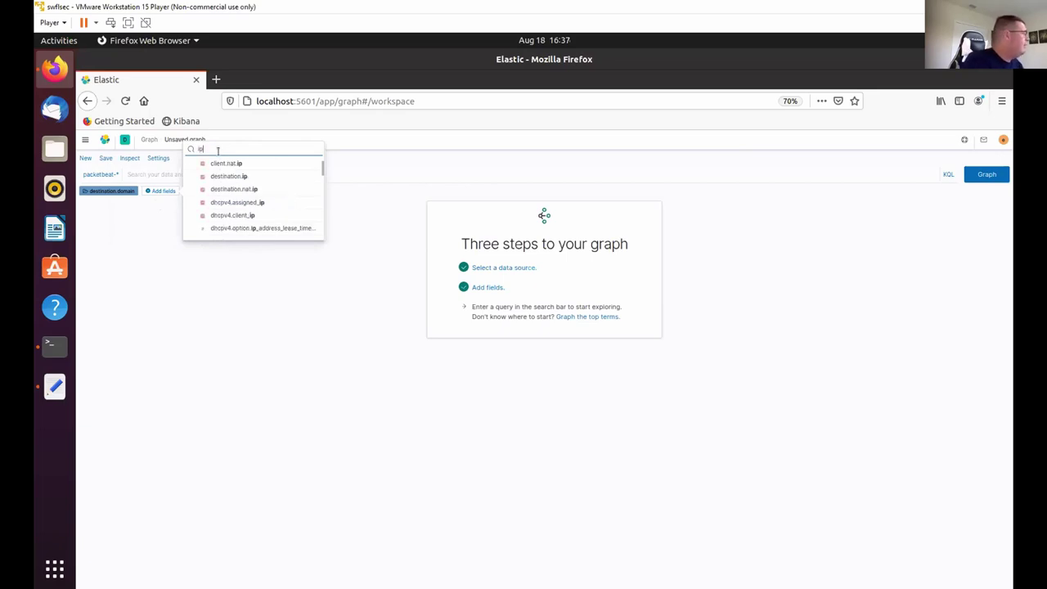
click(242, 177)
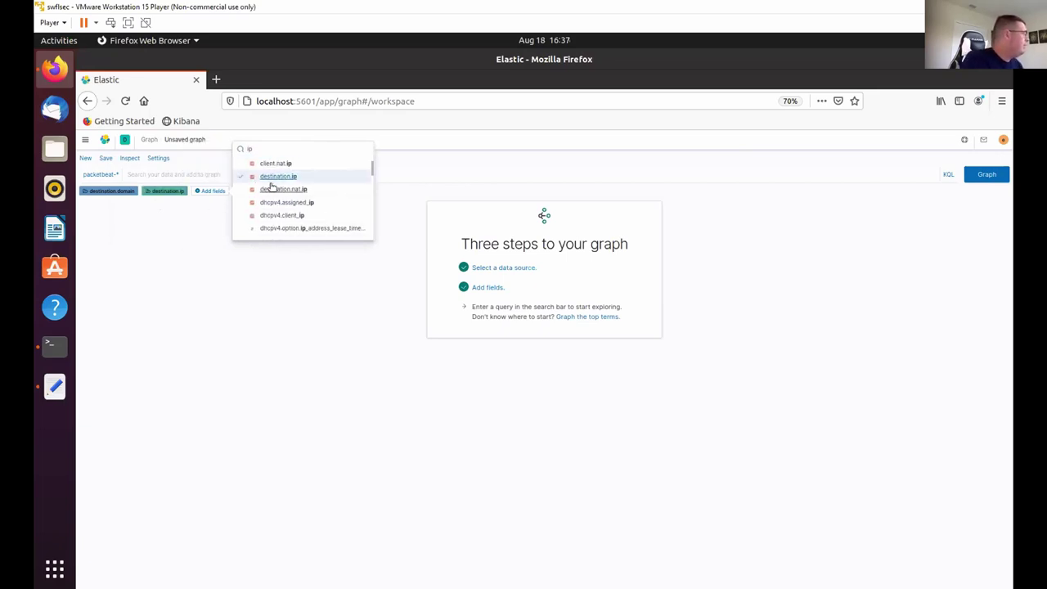
- Find the fields matching "source" and add source.domain and source.ip to the graph
double_click(281, 147)
text(source)
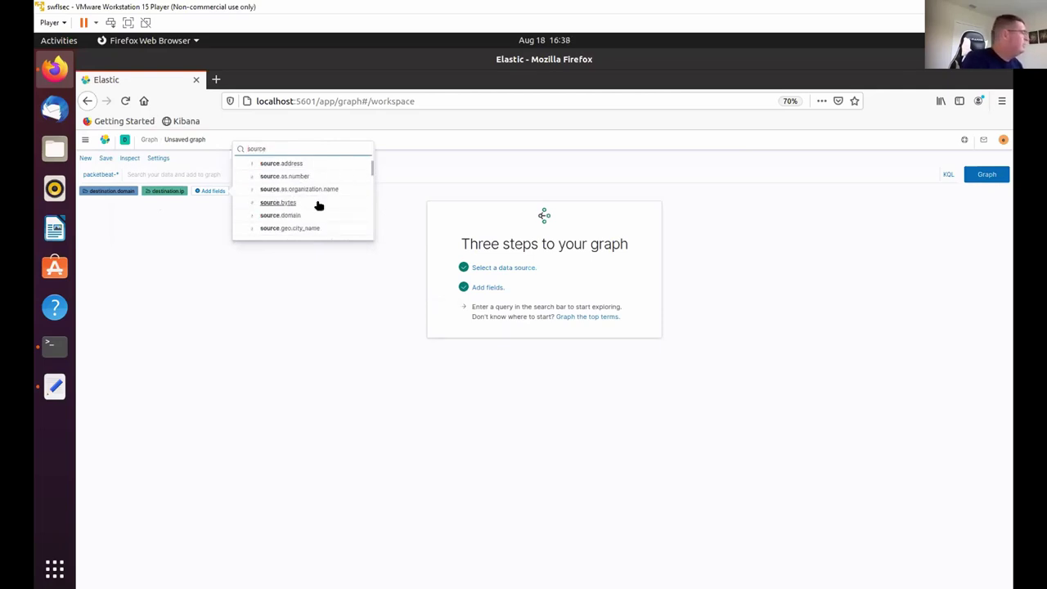
click(304, 216)
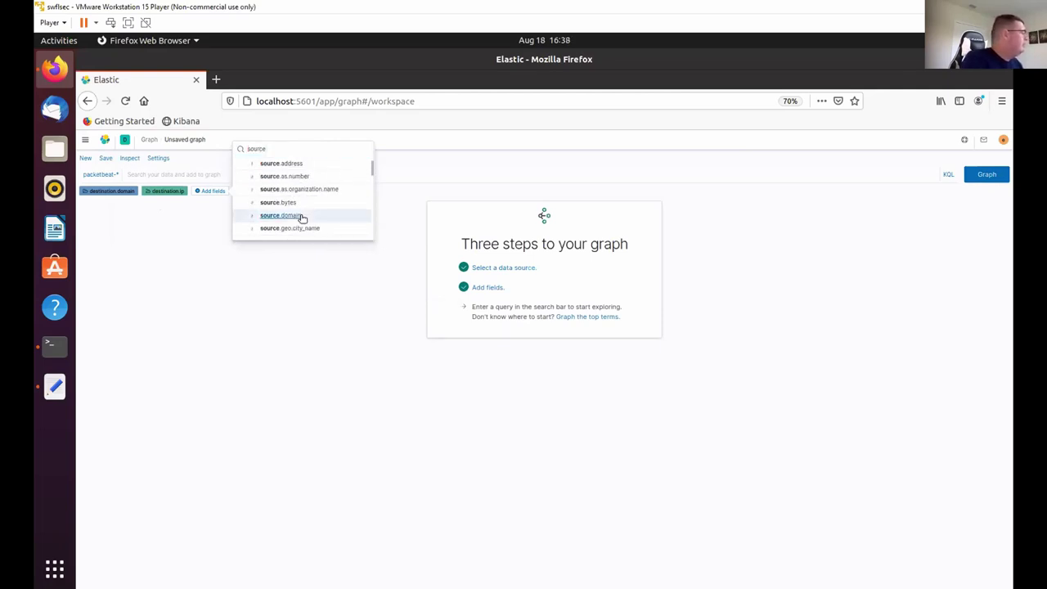
scroll(360, 201, down, 5)
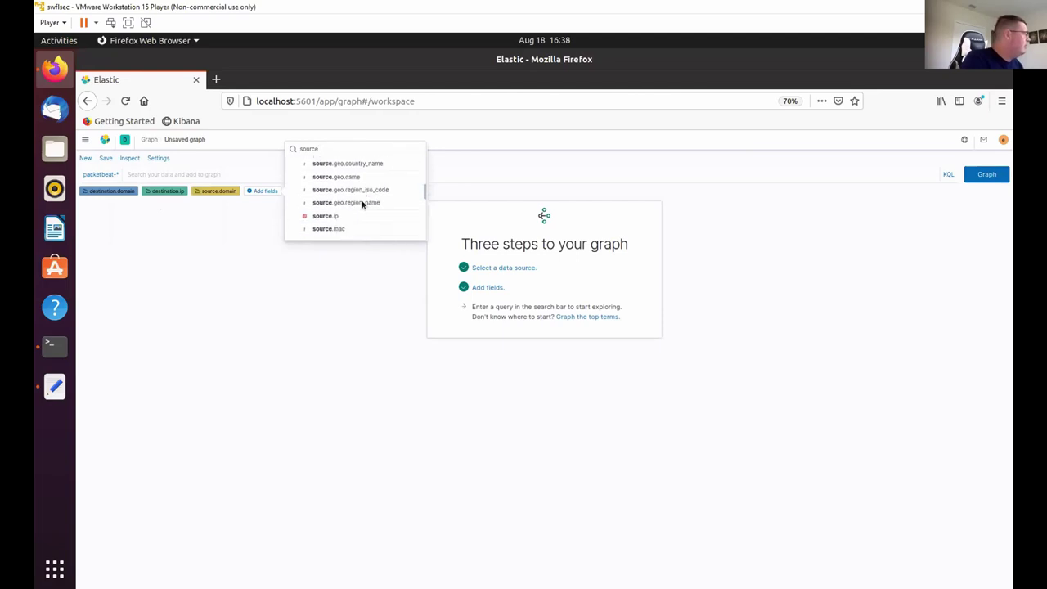
click(339, 198)
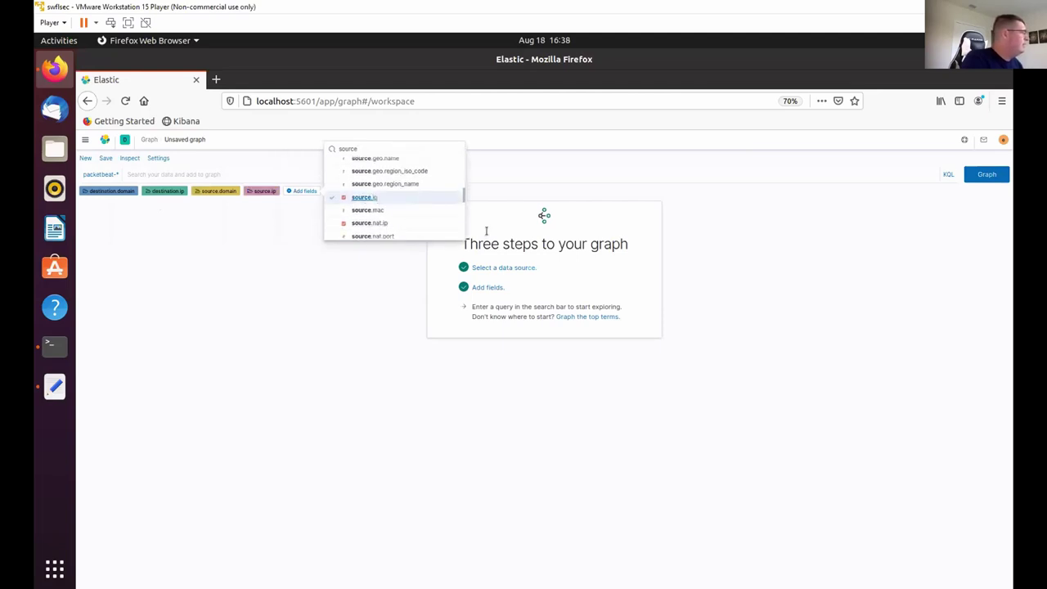
click(538, 176)
click(381, 484)
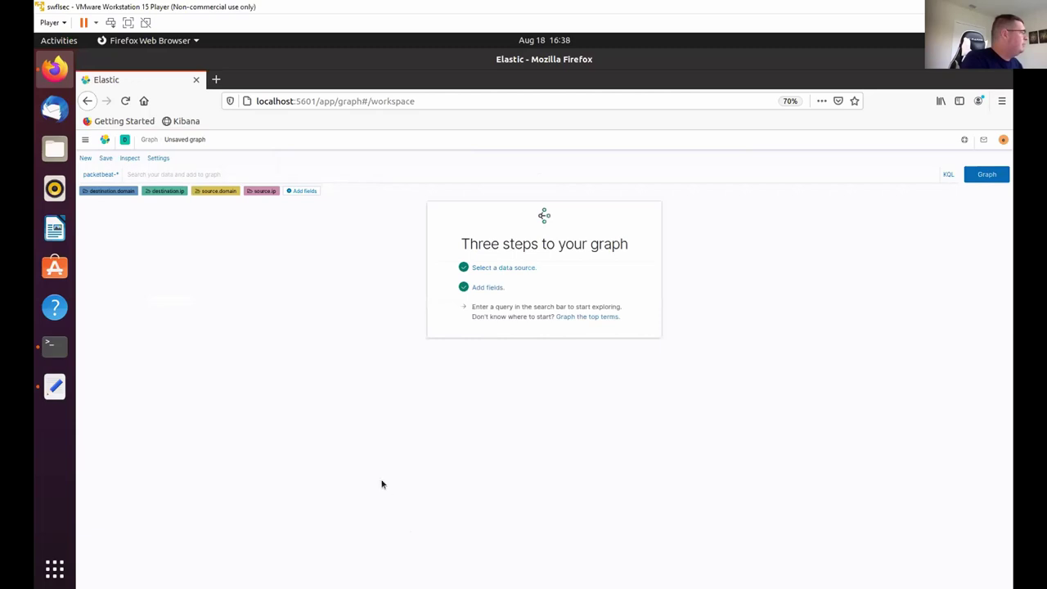
- Generate the graph from the selected domain and IP fields and inspect the connected IP clusters
click(984, 174)
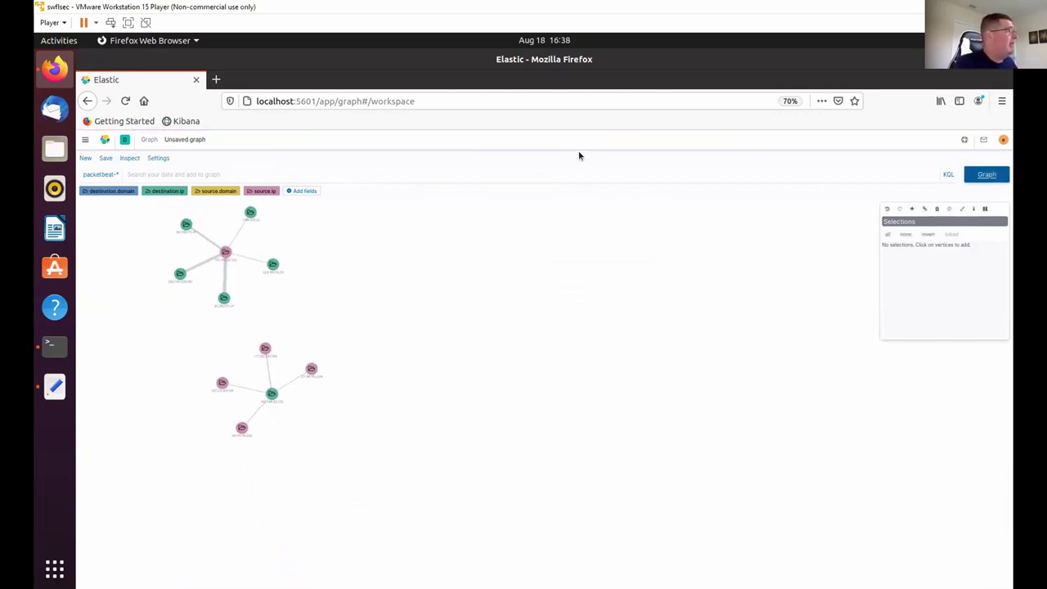
scroll(192, 331, up, 5)
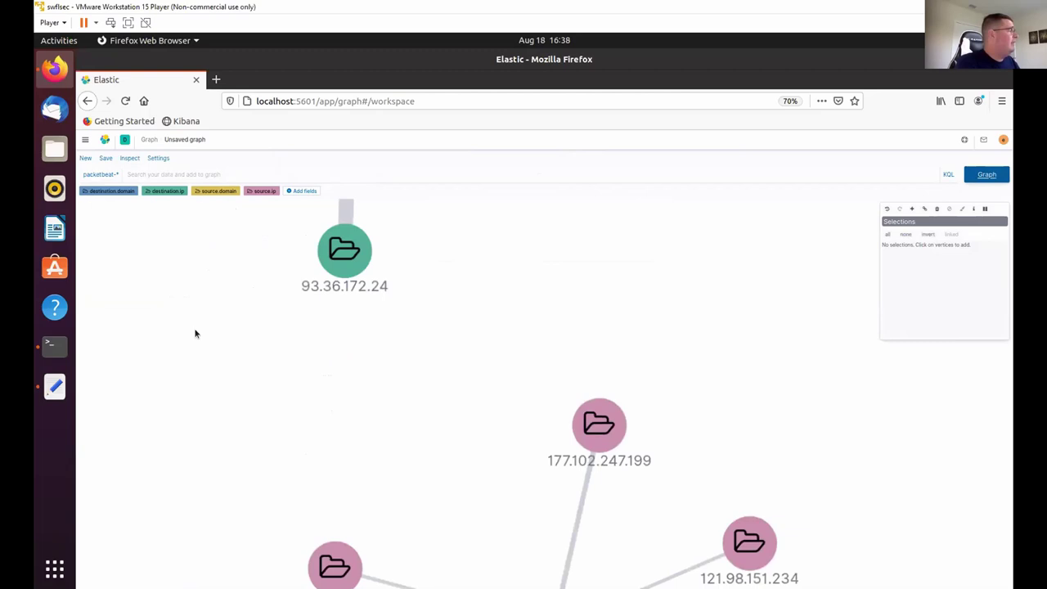
scroll(245, 337, down, 2)
scroll(253, 319, down, 4)
drag(251, 311, 306, 364)
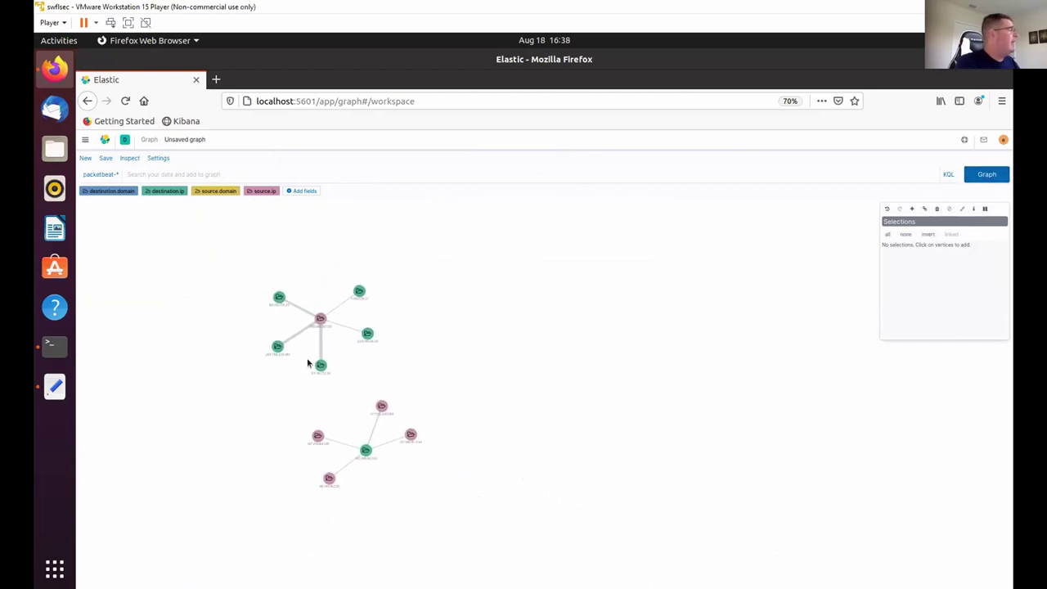
- Add destination.port to the graph's fields, regenerate the graph and inspect the links between ports and IP addresses
click(305, 193)
text(ports)
key(BackSpace)
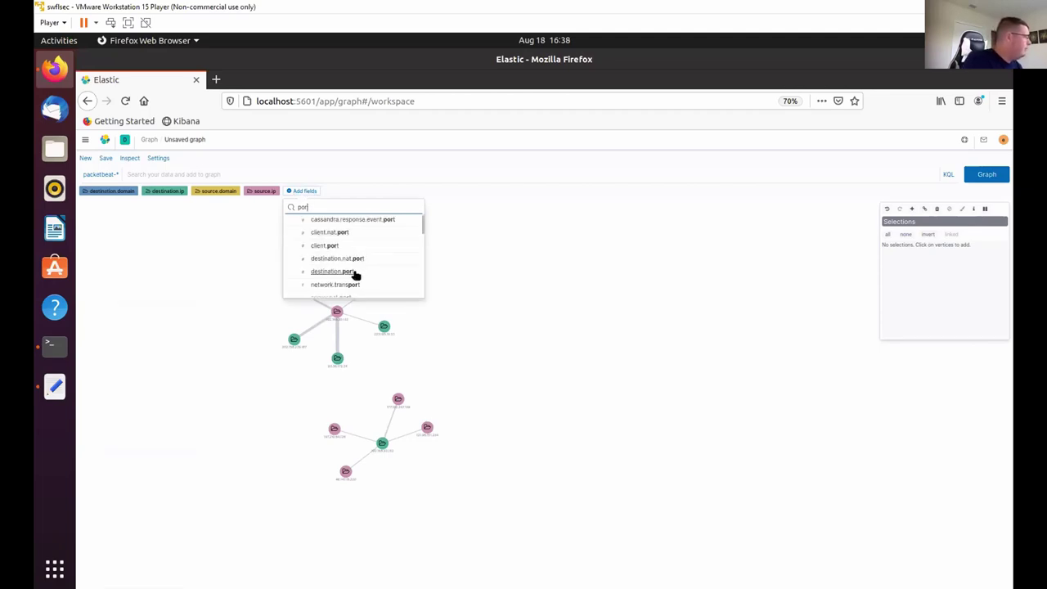
click(352, 272)
click(962, 202)
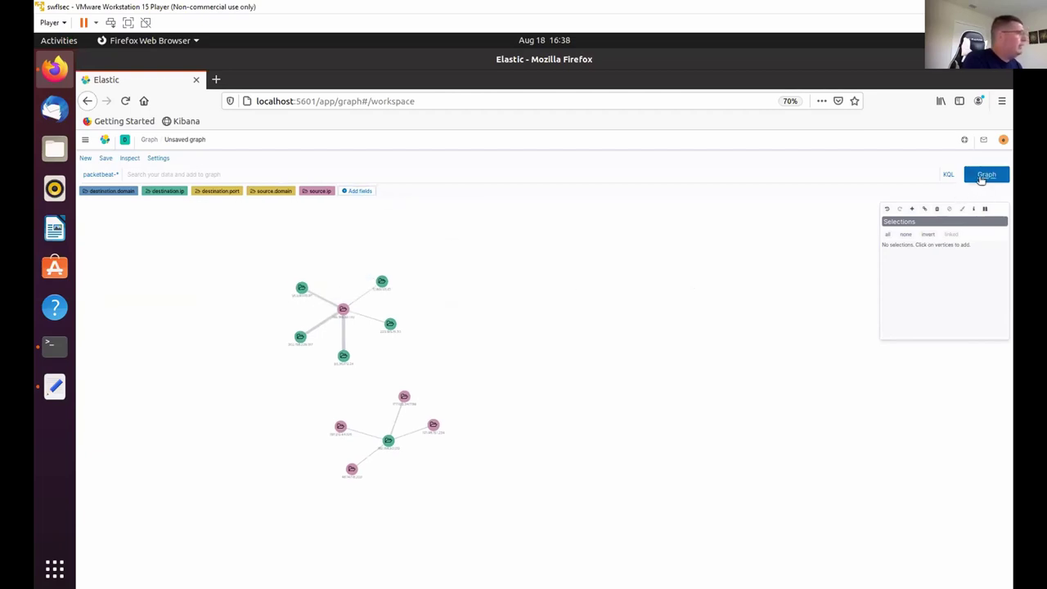
click(986, 175)
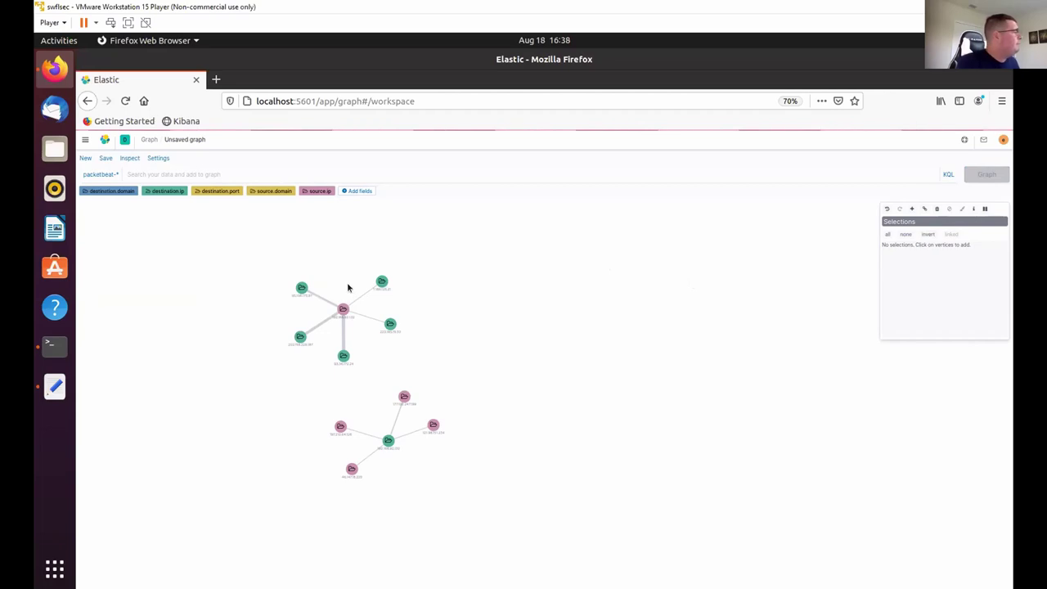
scroll(395, 339, up, 5)
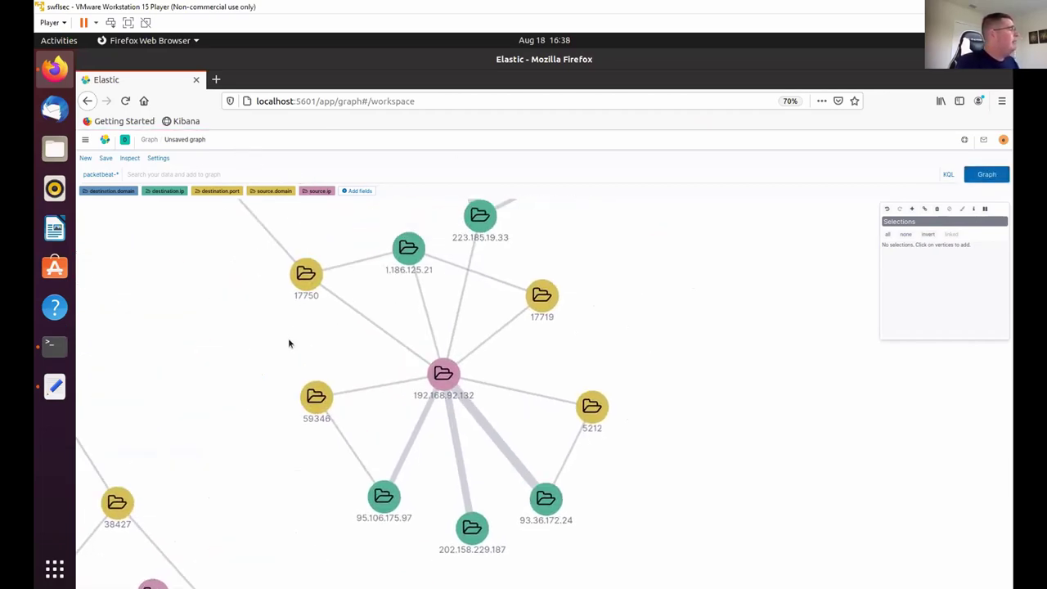
scroll(294, 342, up, 2)
scroll(299, 340, down, 4)
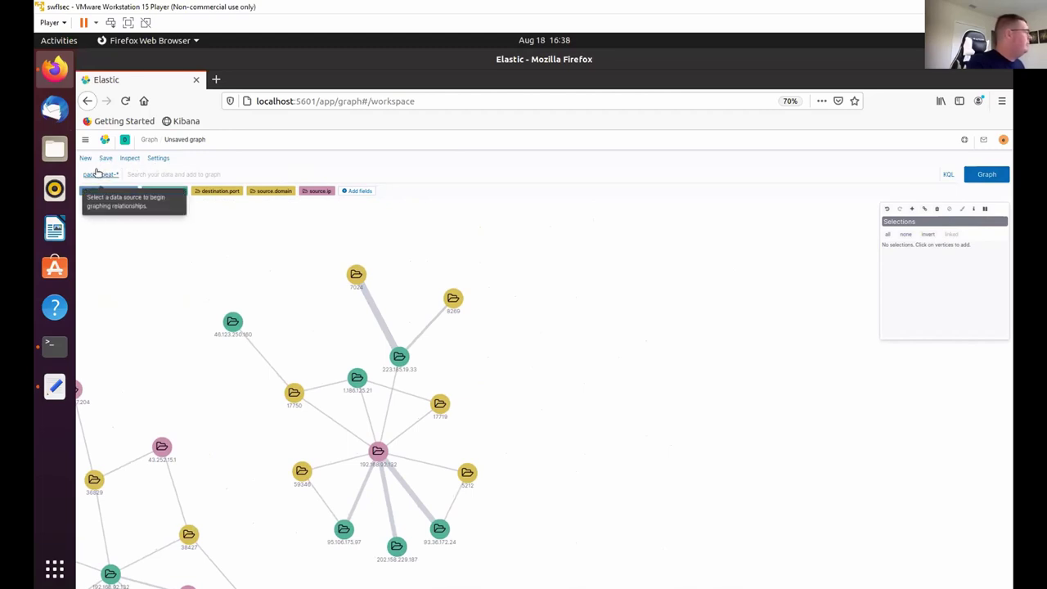
- Leave the unsaved graph without changing its data source, open the saved graph Port and IP Destinations and examine its linked nodes
click(85, 140)
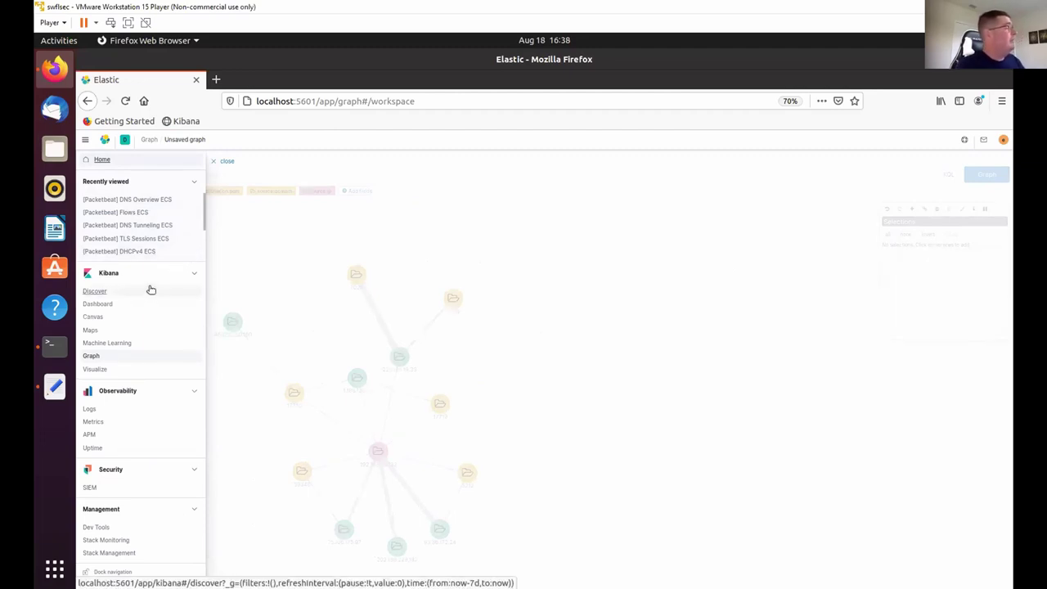
click(140, 355)
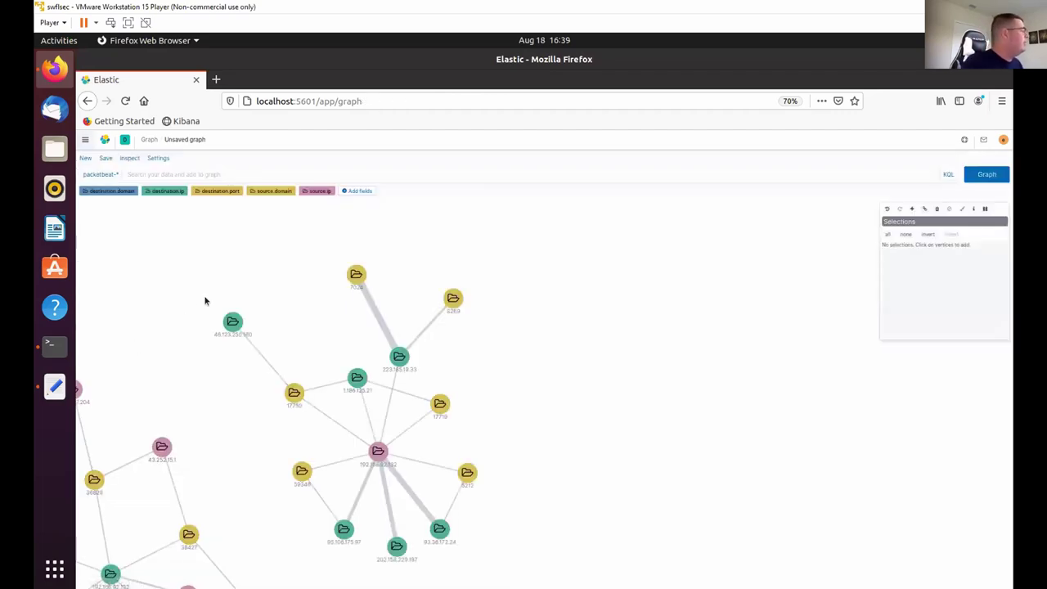
click(110, 176)
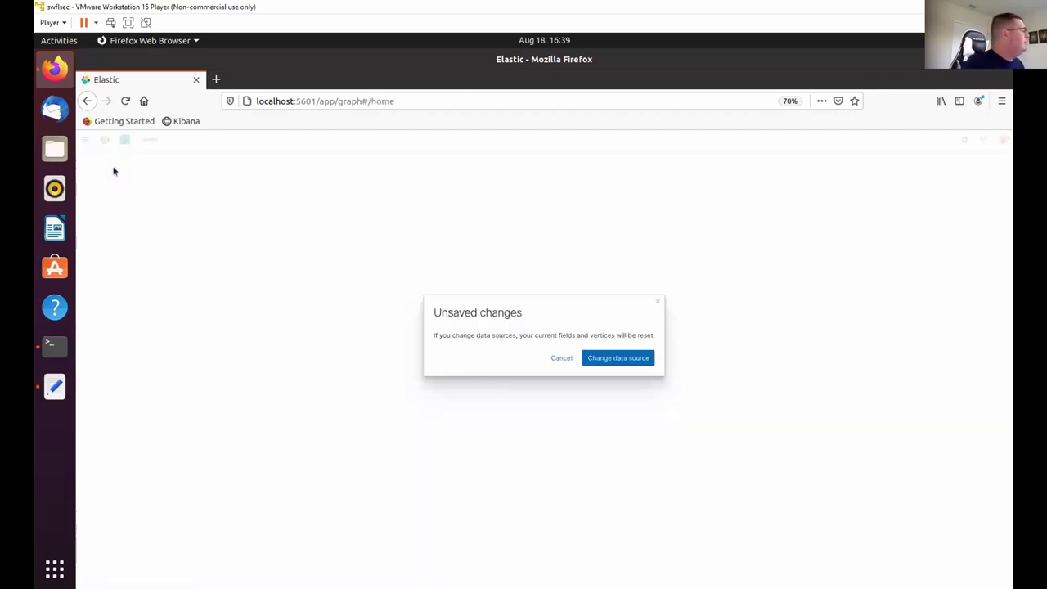
click(657, 303)
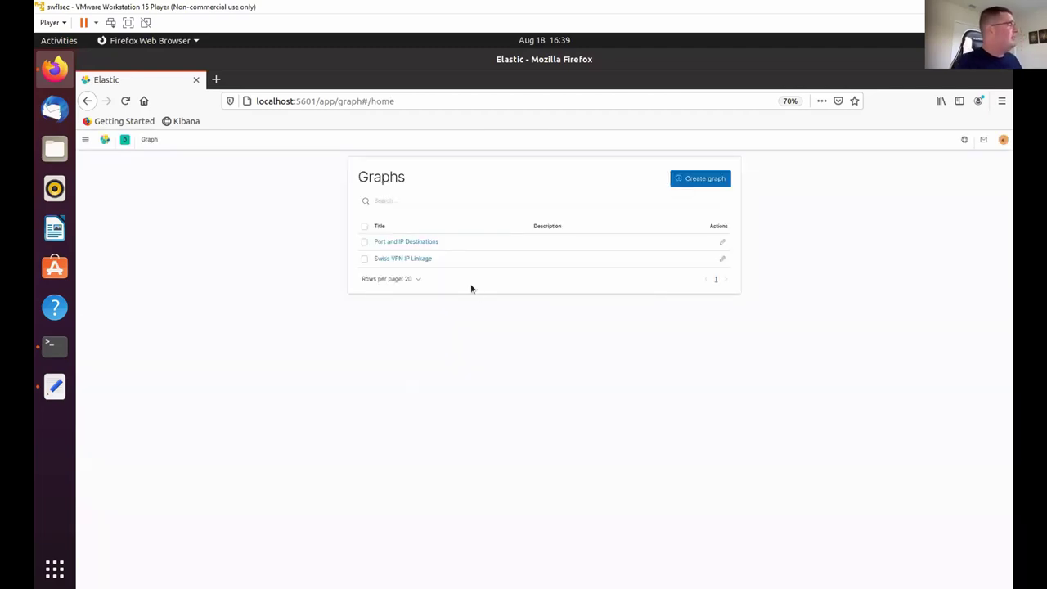
click(417, 242)
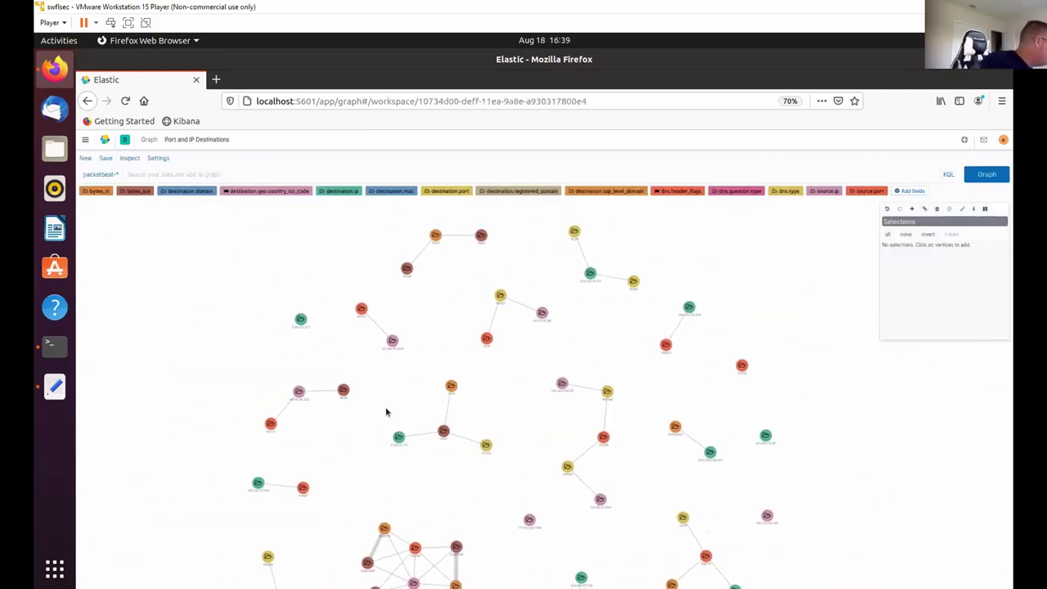
scroll(378, 384, up, 3)
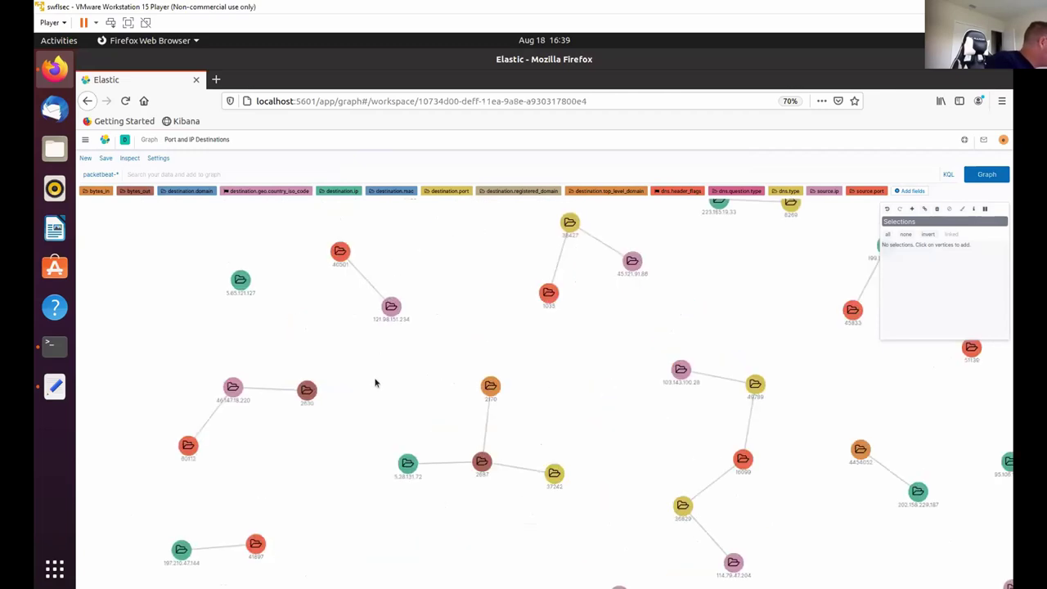
scroll(366, 379, down, 3)
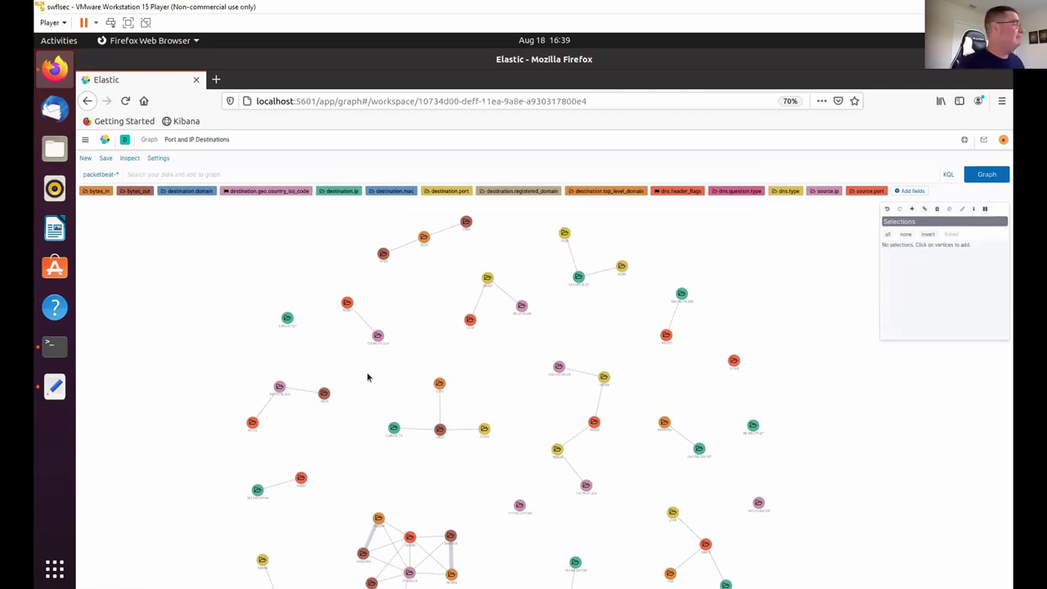
scroll(311, 439, up, 3)
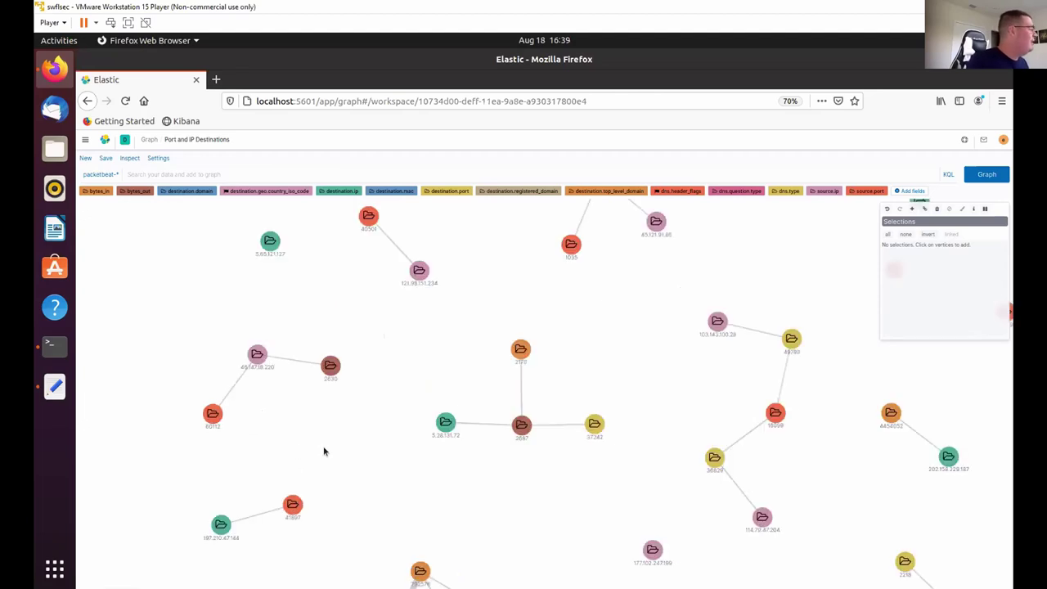
drag(545, 400, 535, 467)
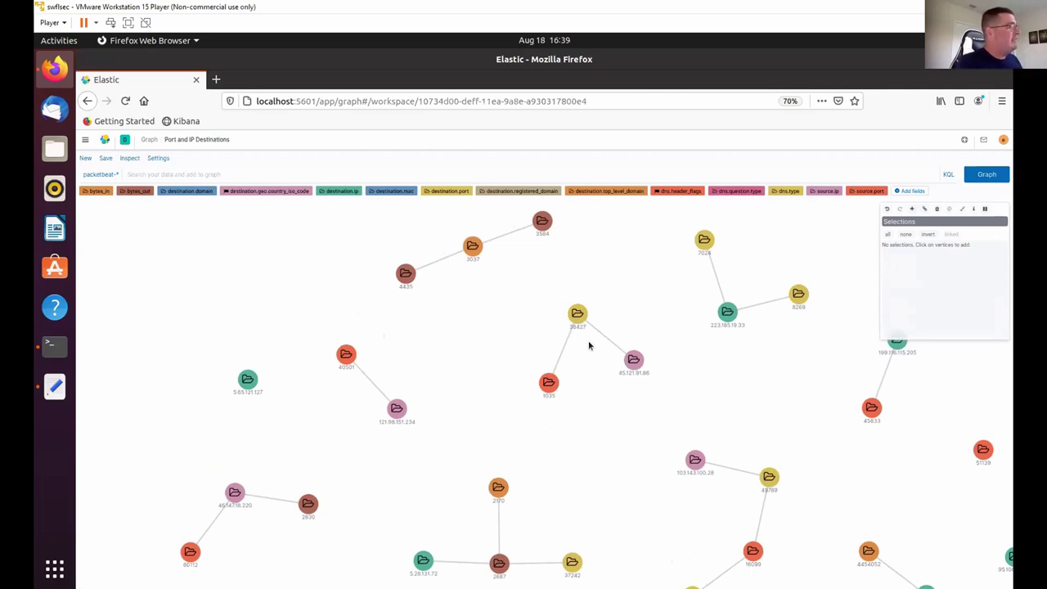
drag(587, 344, 497, 313)
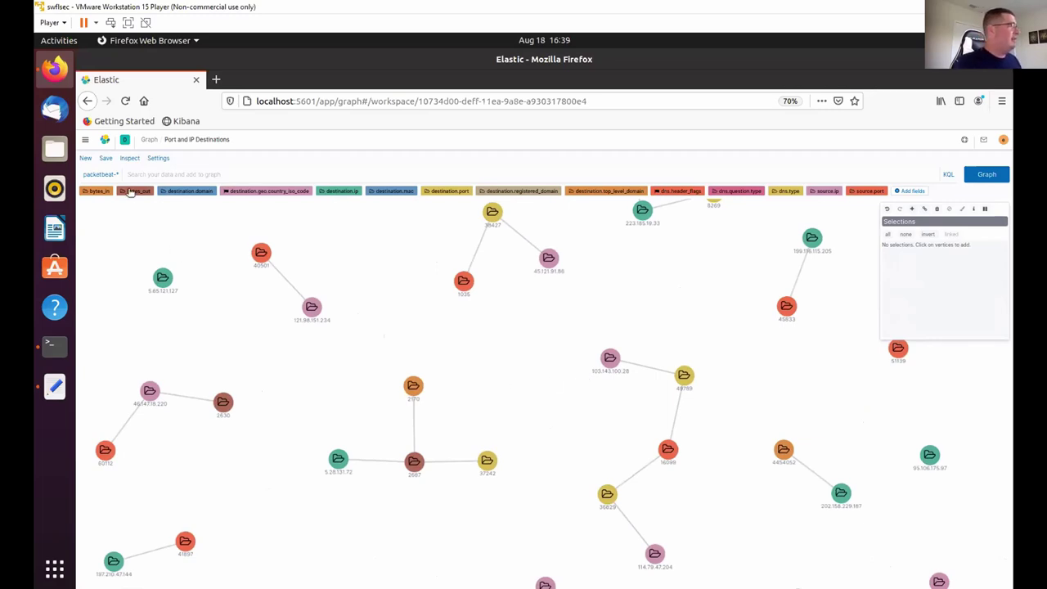
- Open the SIEM overview and review its signal, external alert, event, host and network sections
click(85, 139)
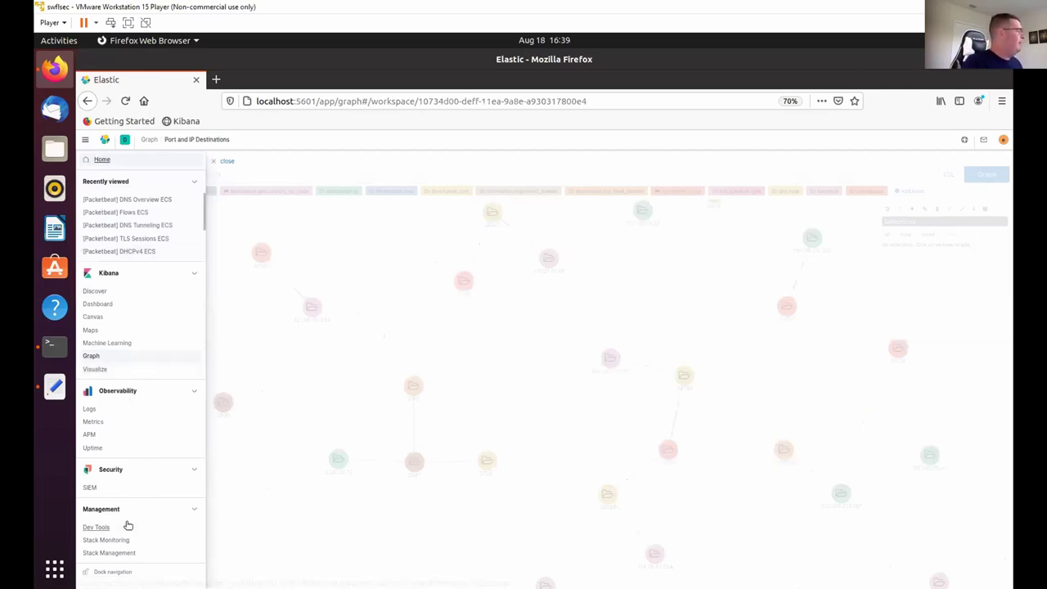
click(91, 488)
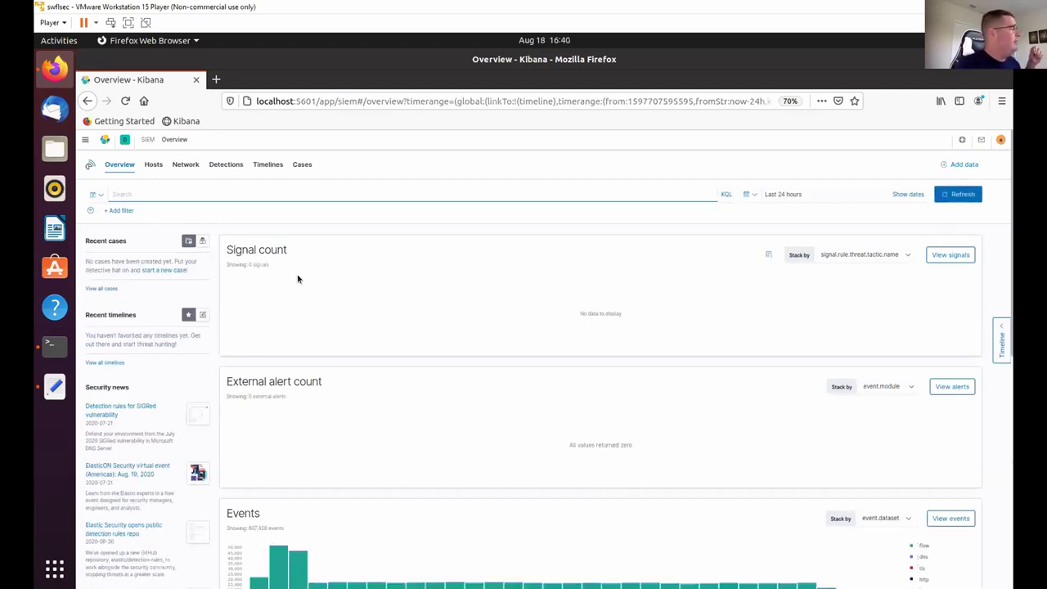
scroll(507, 399, down, 3)
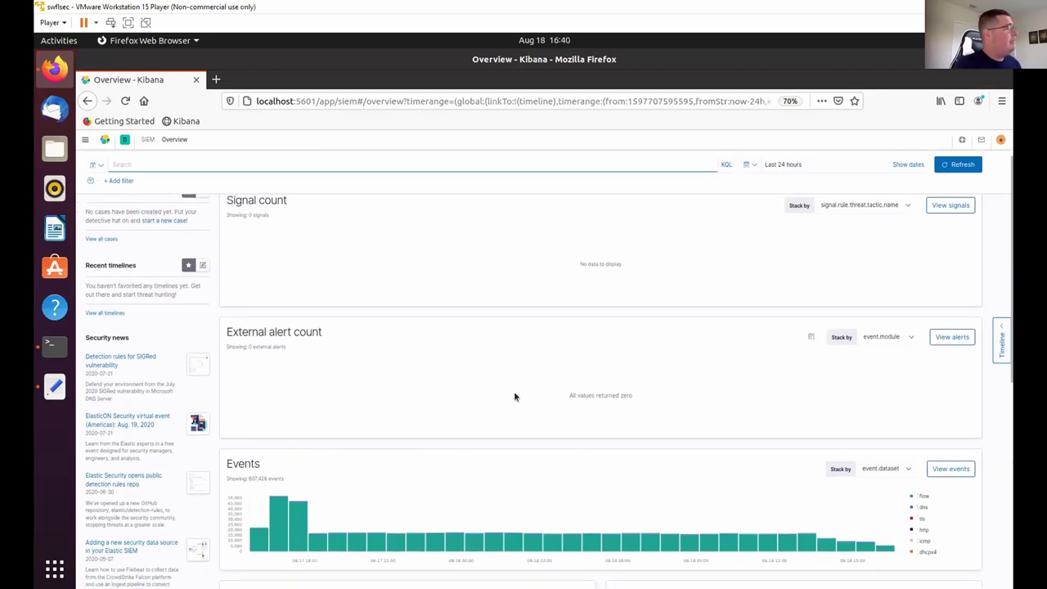
scroll(504, 379, down, 5)
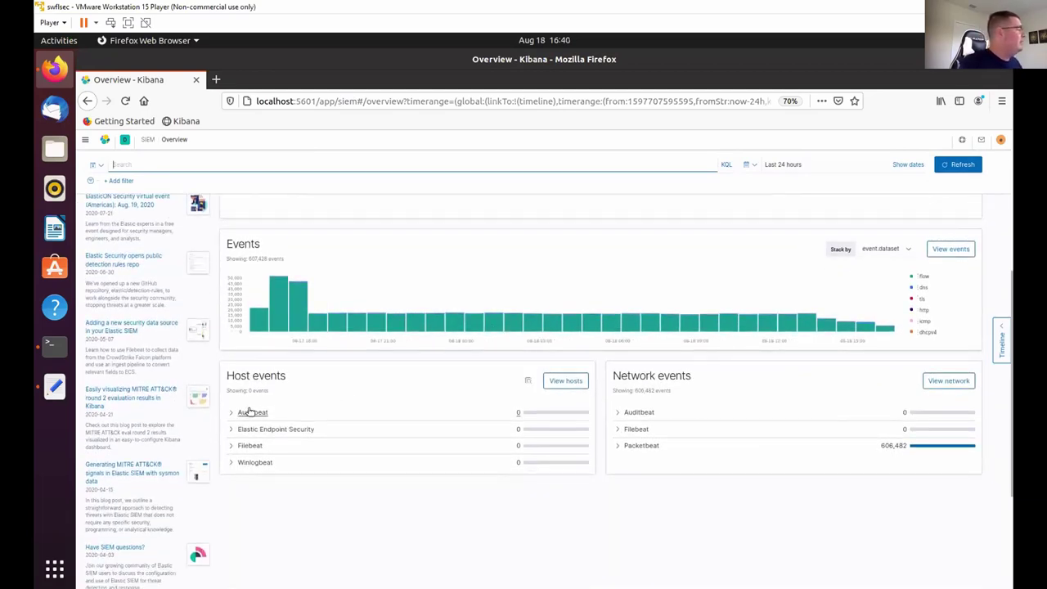
- Expand Auditbeat and Winlogbeat under Host events and review their event categories
click(230, 414)
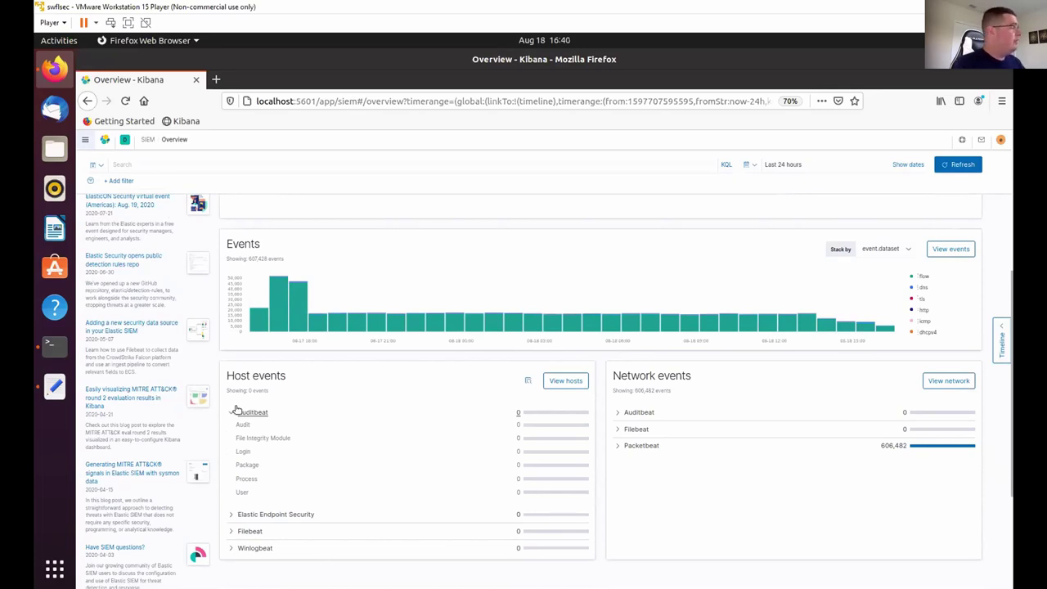
scroll(235, 413, down, 1)
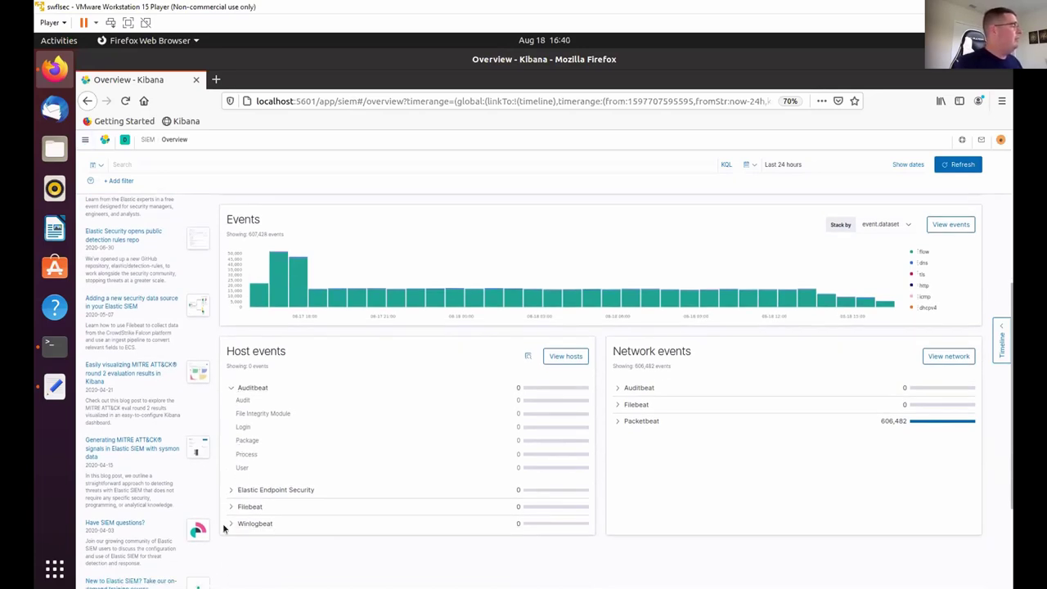
click(230, 525)
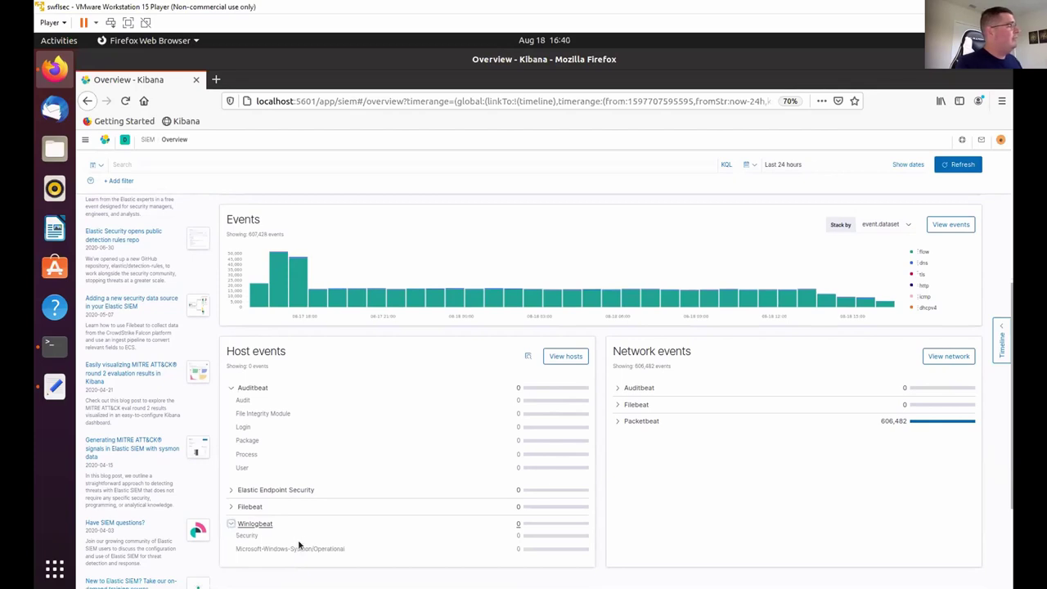
scroll(298, 522, up, 1)
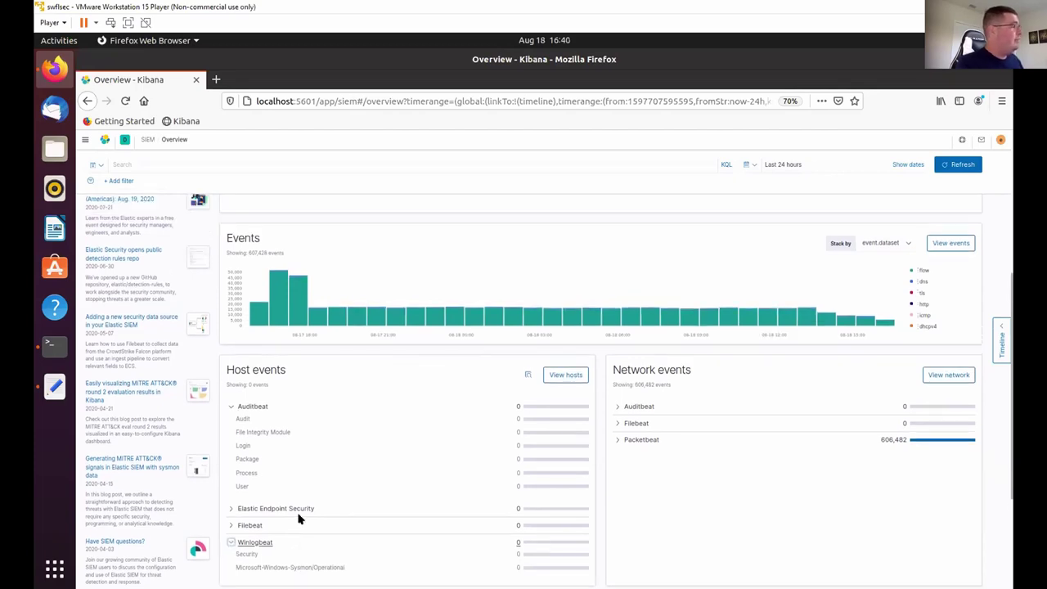
scroll(405, 310, up, 3)
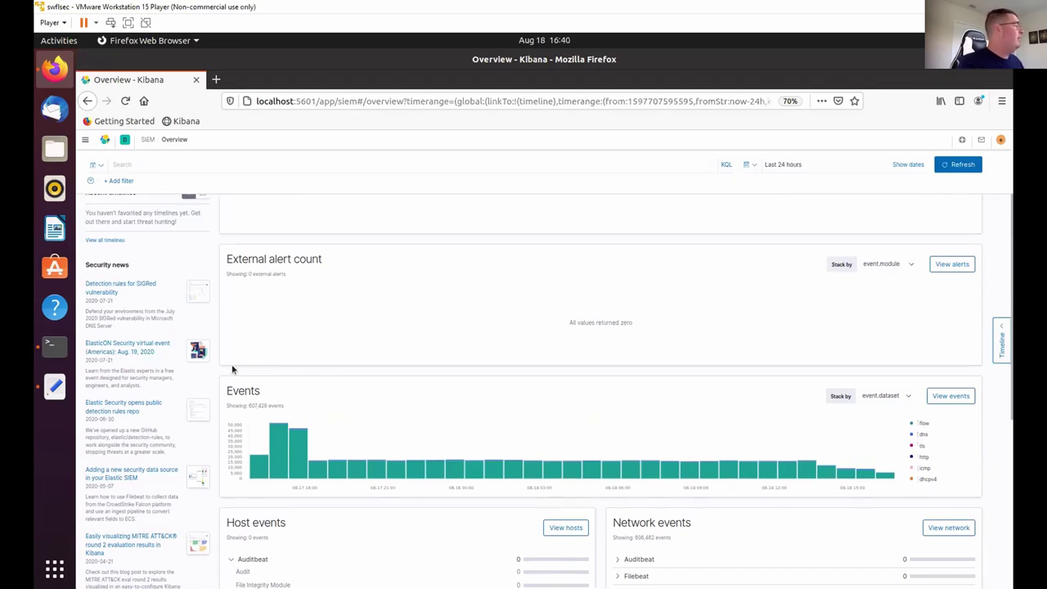
- Open the SIEM hosts page and review its host, user authentication and unique IP summaries
scroll(285, 353, up, 3)
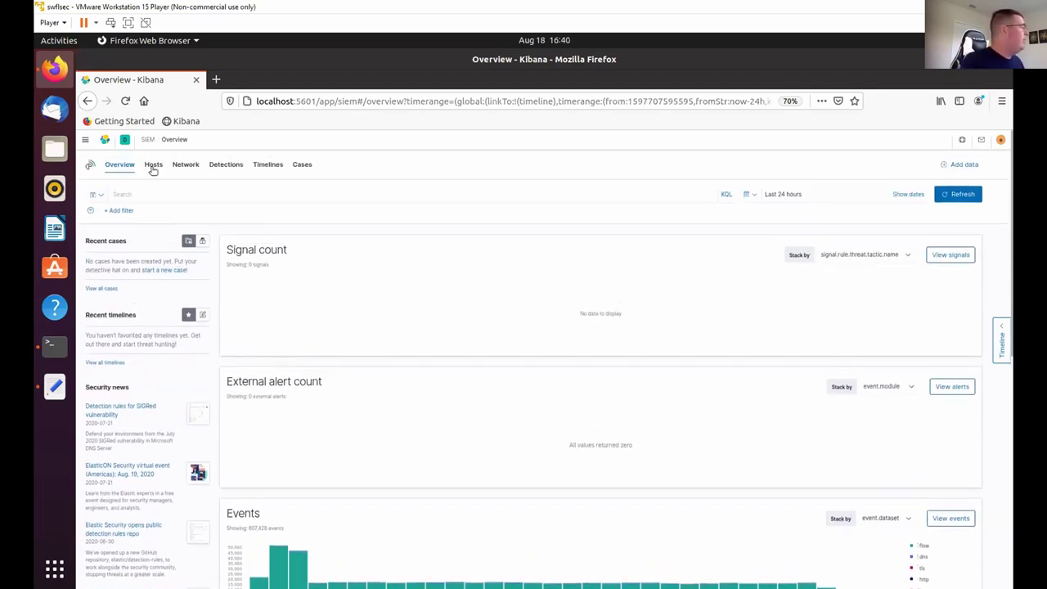
click(153, 166)
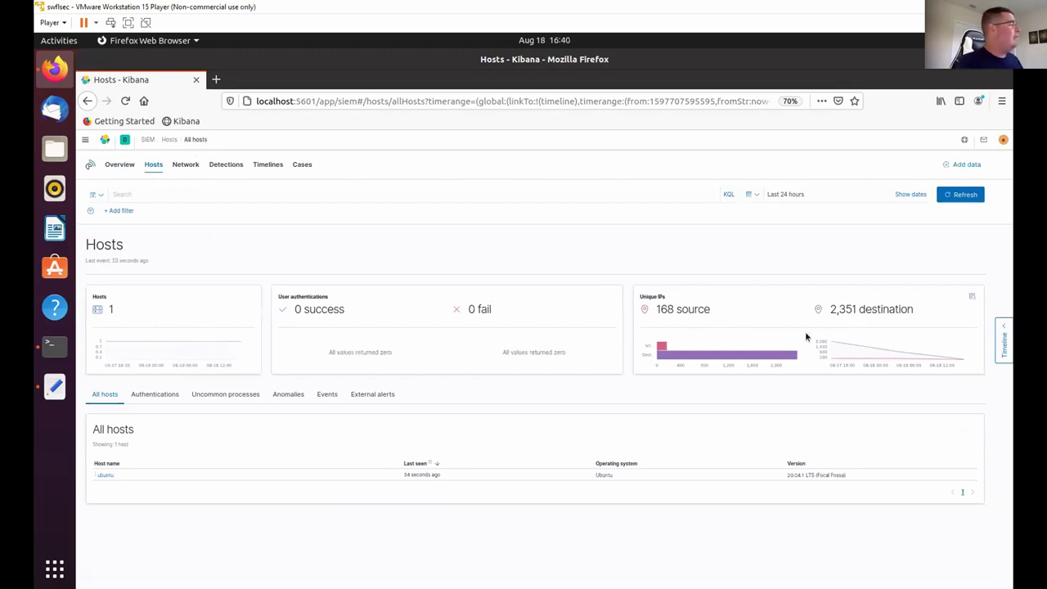
- Open the SIEM network page and examine its map, event and DNS query totals, and source and destination IP and country tables
click(188, 166)
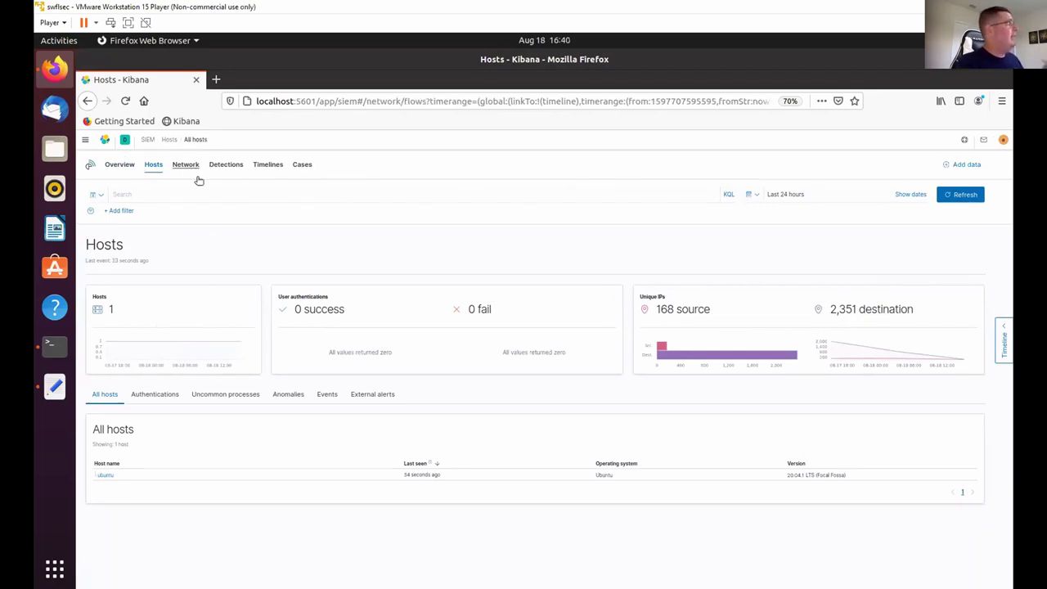
click(208, 194)
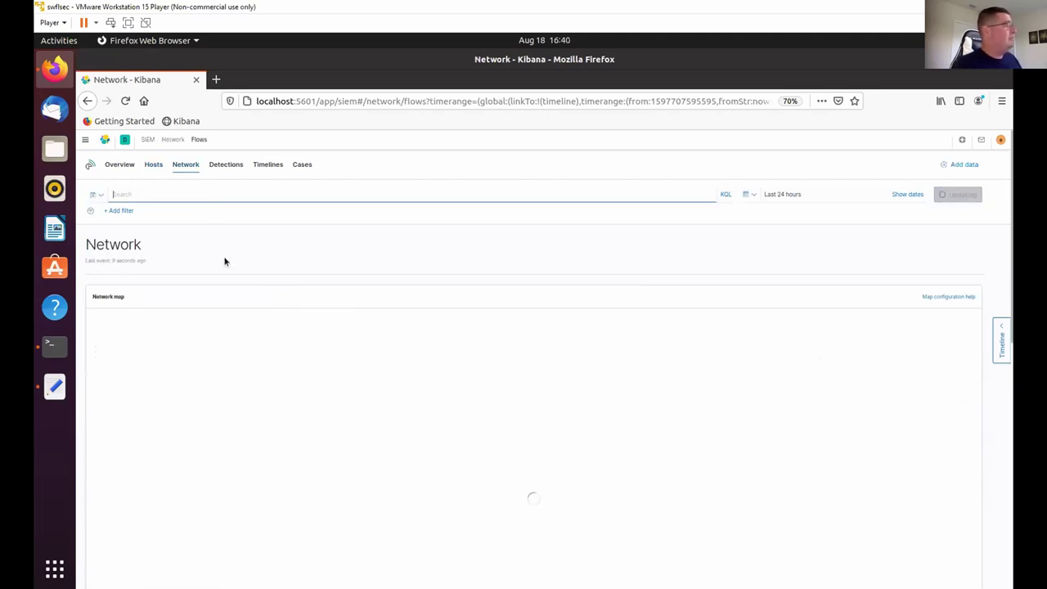
scroll(241, 318, down, 2)
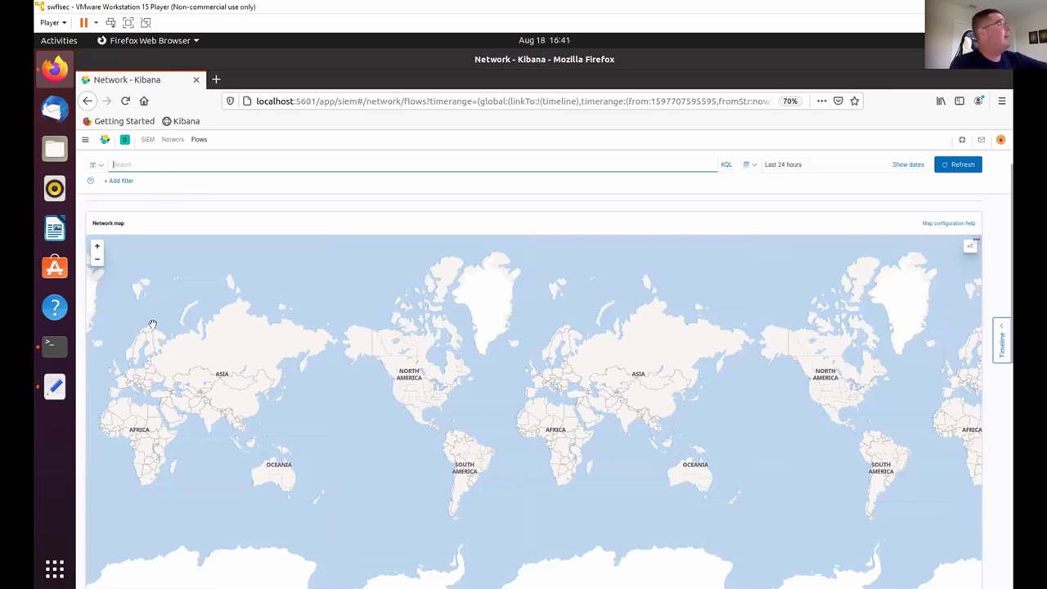
scroll(623, 306, down, 1)
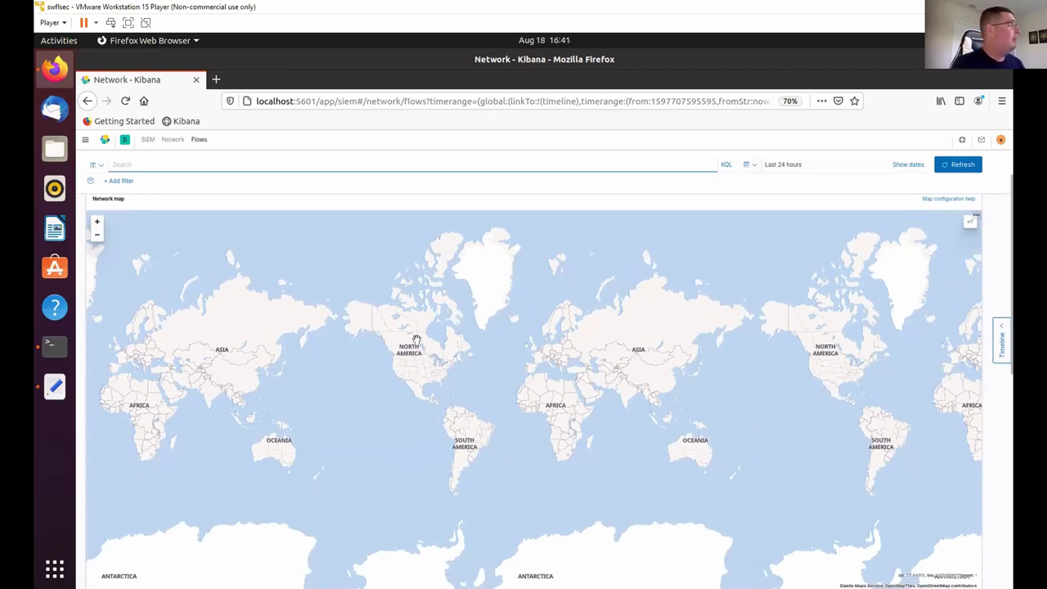
scroll(418, 337, down, 5)
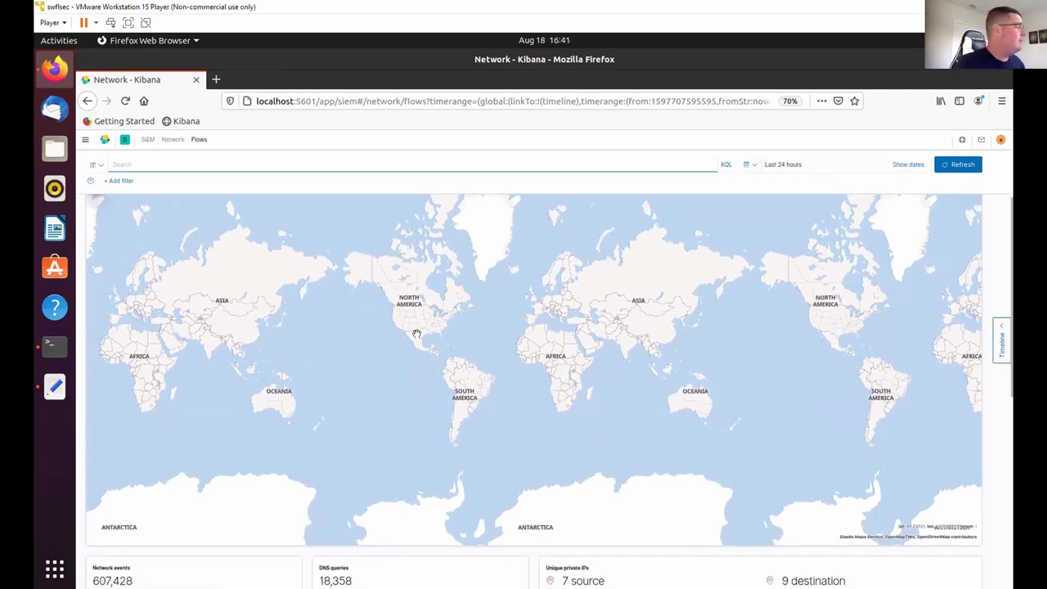
scroll(422, 336, down, 4)
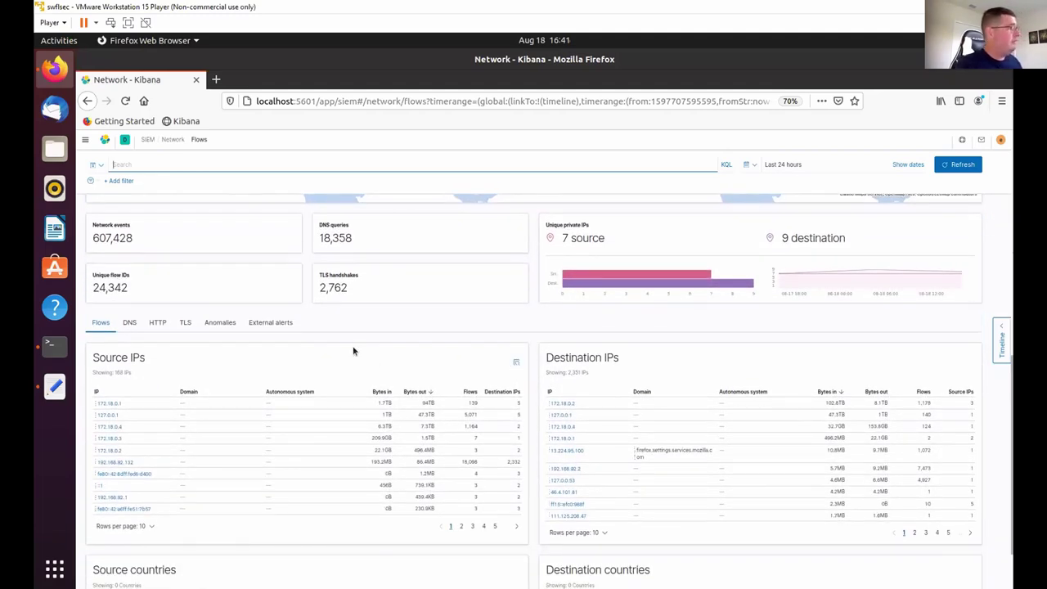
scroll(524, 403, down, 2)
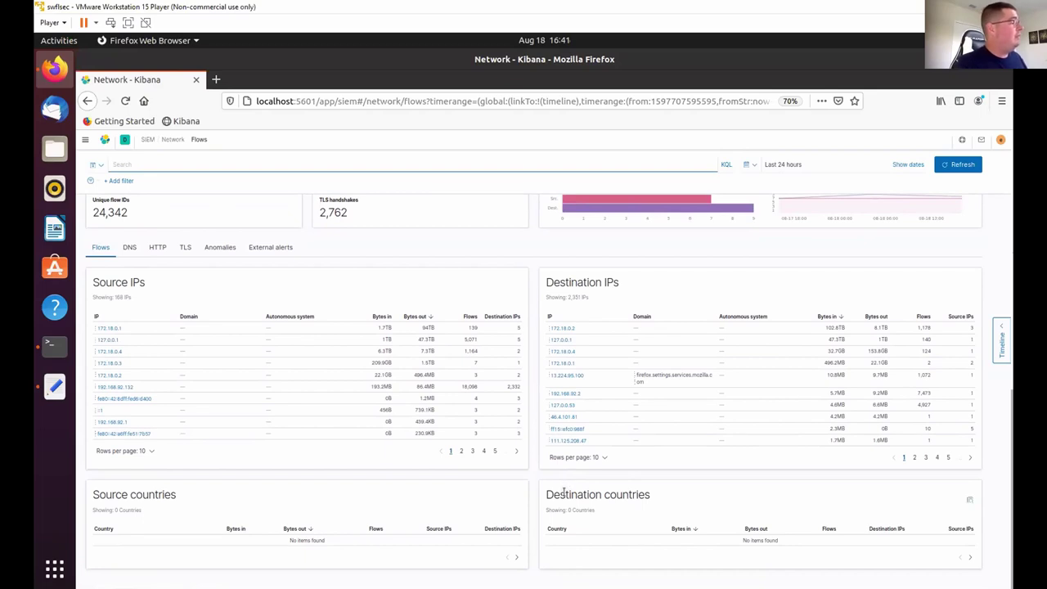
scroll(562, 491, up, 5)
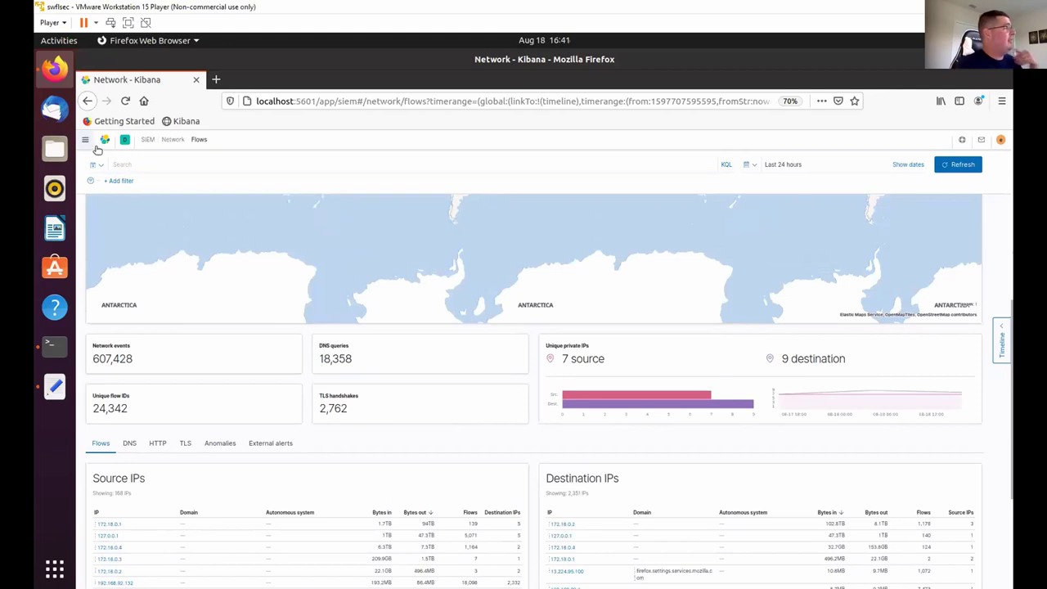
- View the Stack Monitoring page, then open Stack Management
click(83, 140)
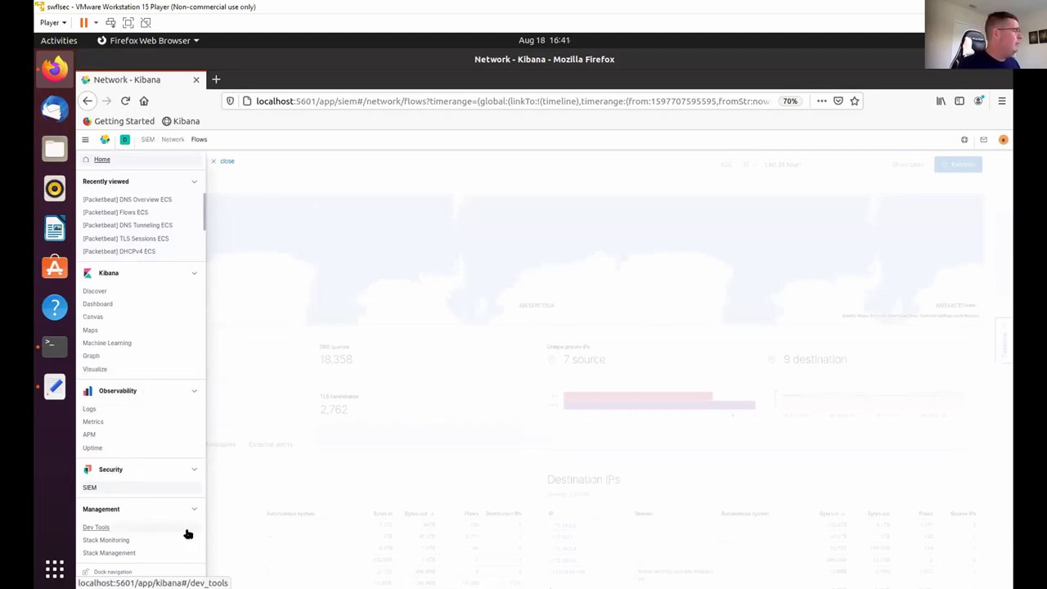
click(110, 539)
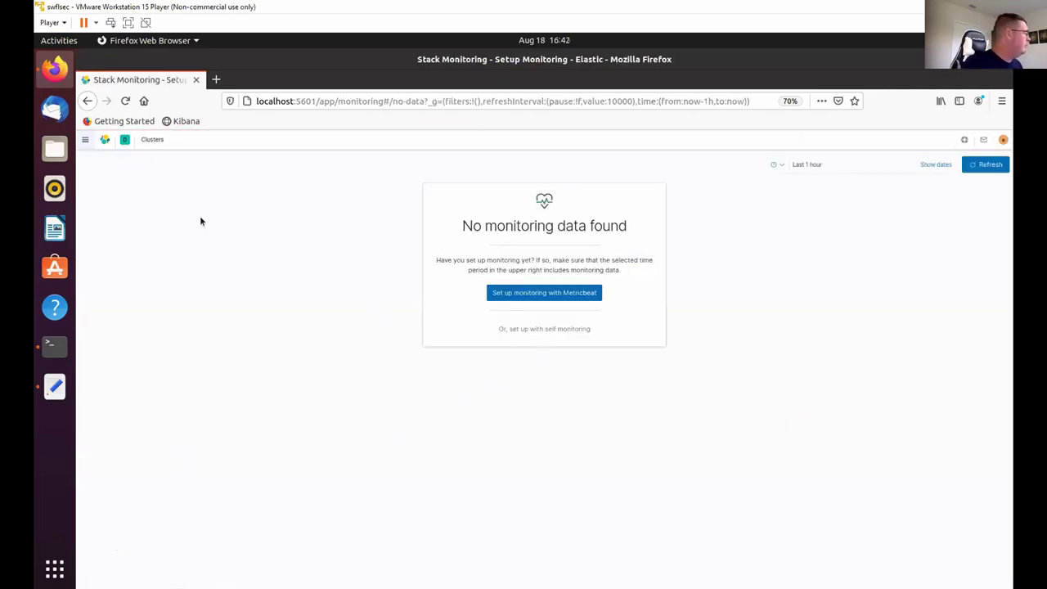
click(82, 140)
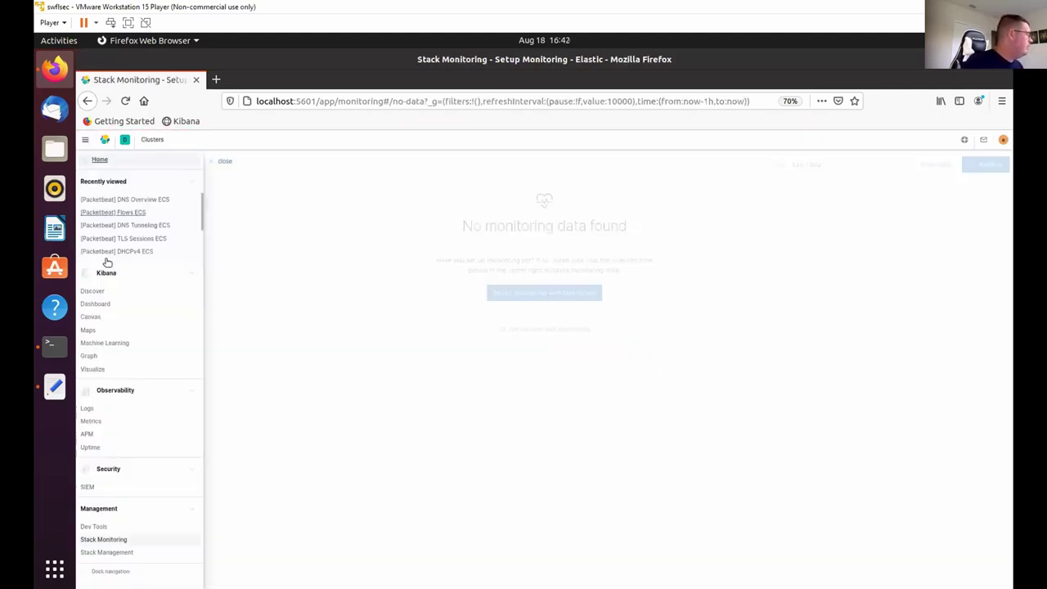
click(109, 552)
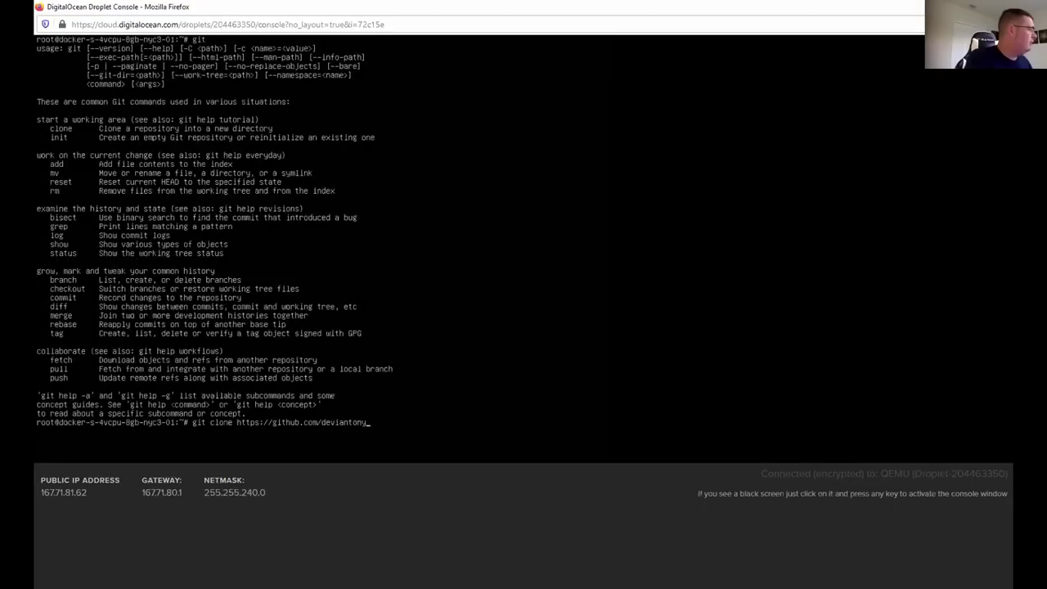
text(/)
text(dock)
text(e)
text(r)
text(r)
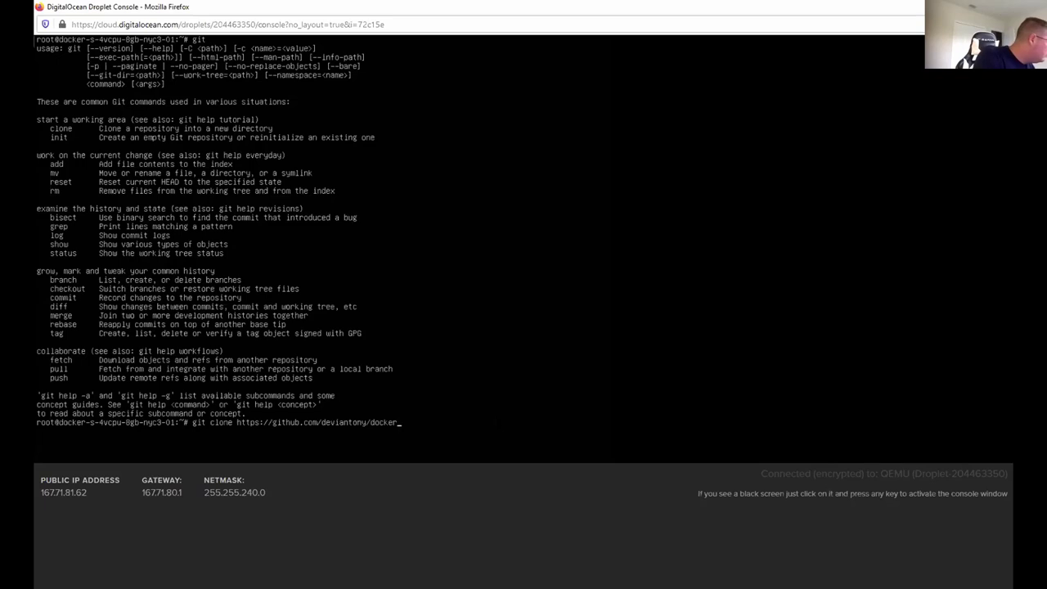
text(-elk.git)
key(Return)
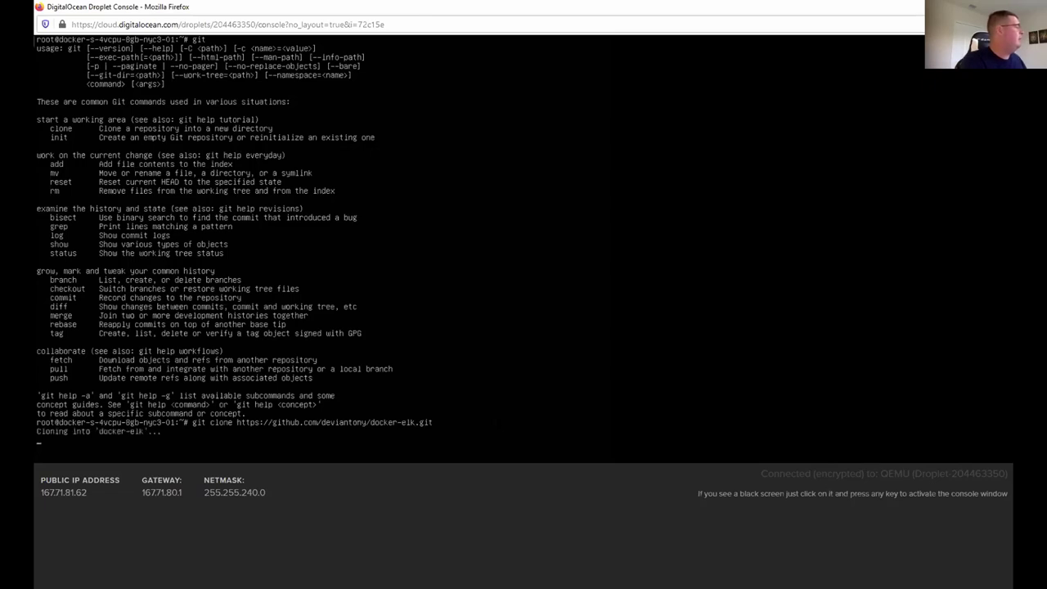
- List the home directory, change into the docker-elk directory and list its files
text(ls)
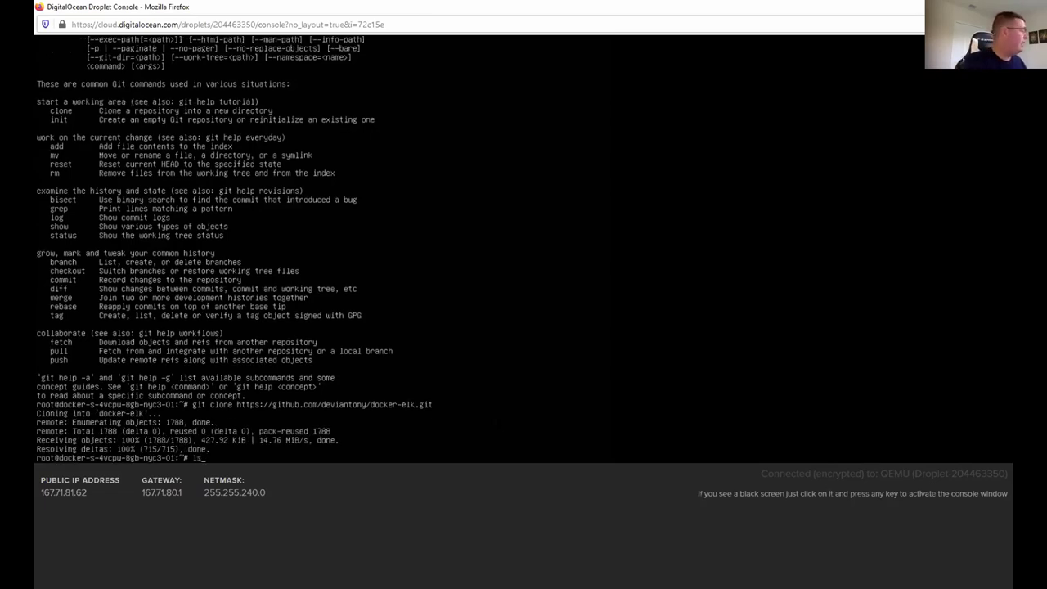
key(Return)
text(cd docker-elk/)
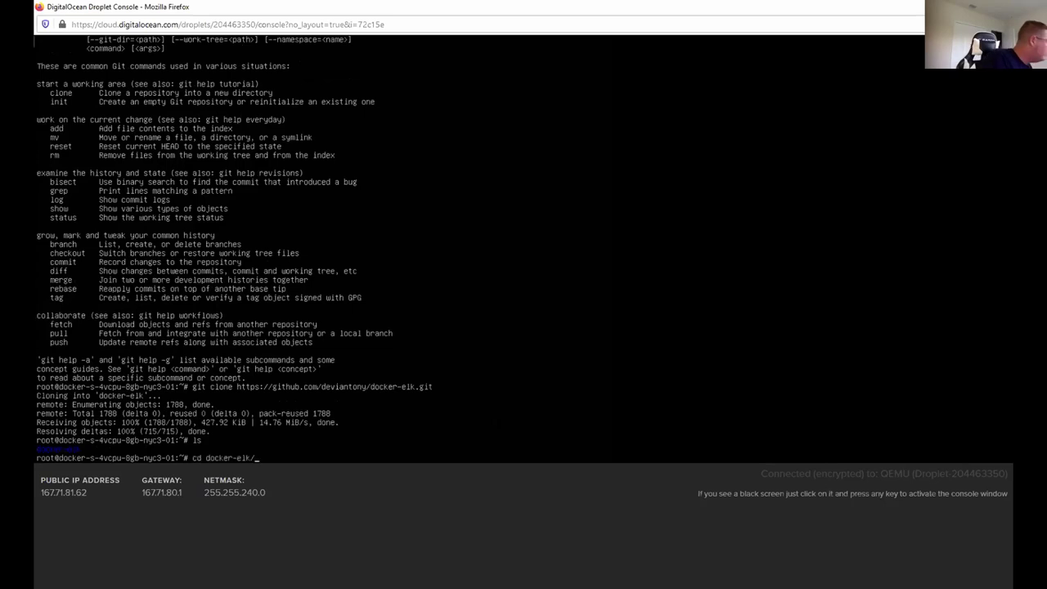
key(Tab)
key(Return)
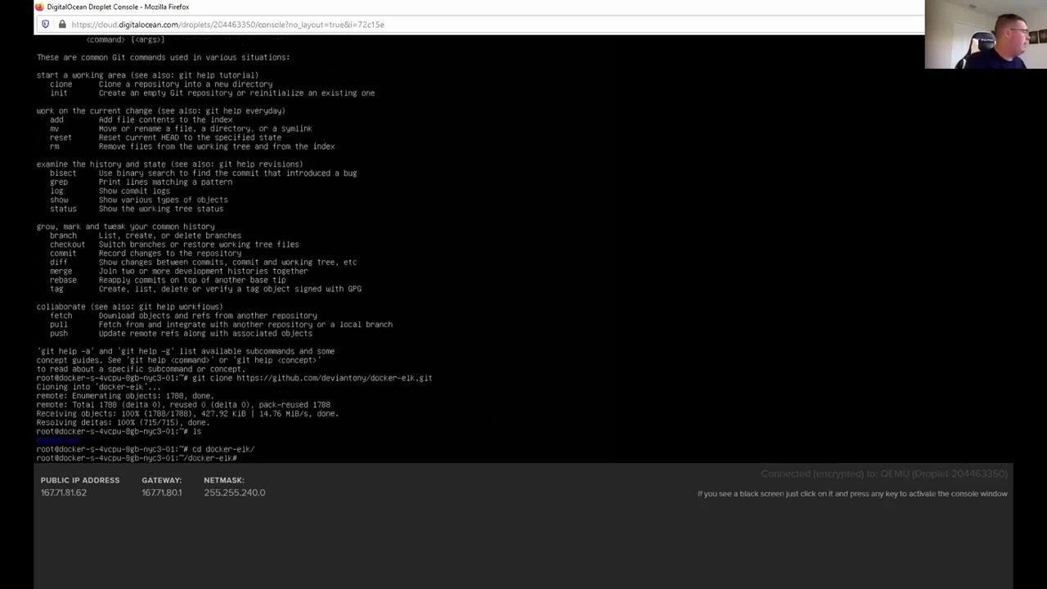
text(ls)
key(Return)
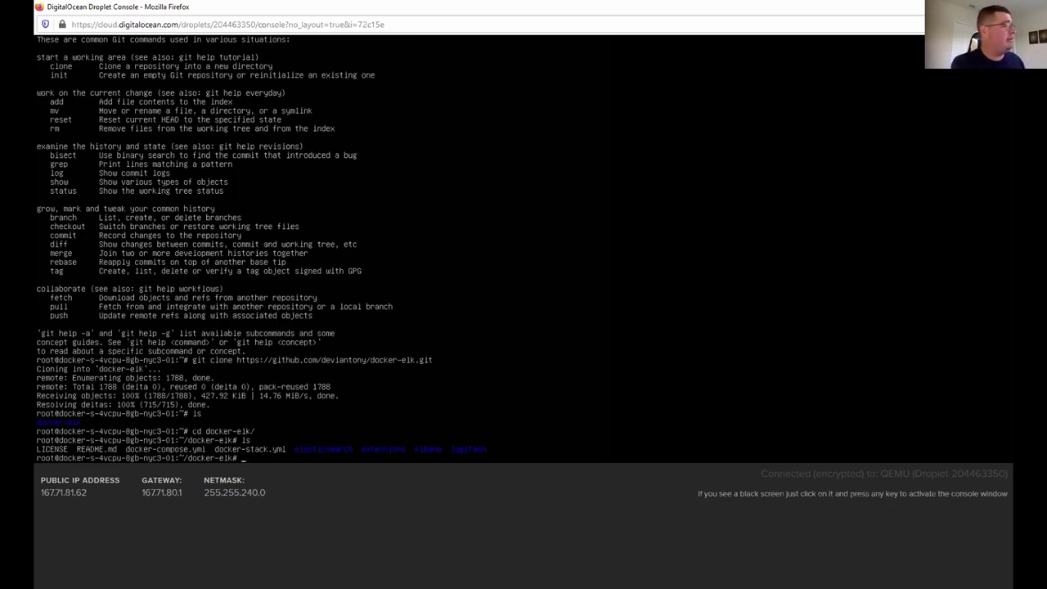
- Start the ELK containers in detached mode by running docker-compose up -d in the docker-elk directory
right_click(614, 455)
click(661, 502)
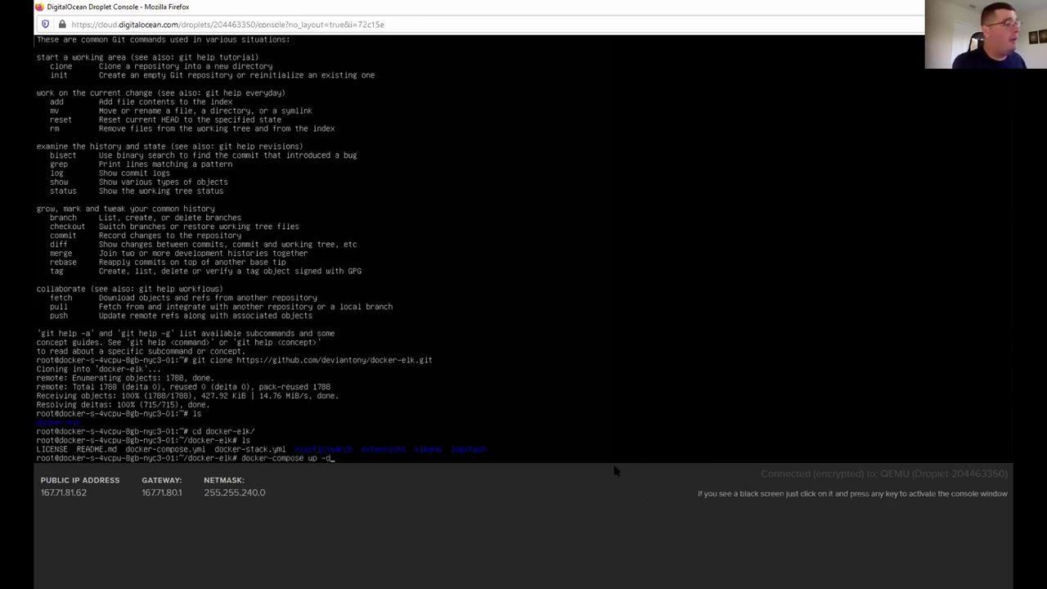
key(Return)
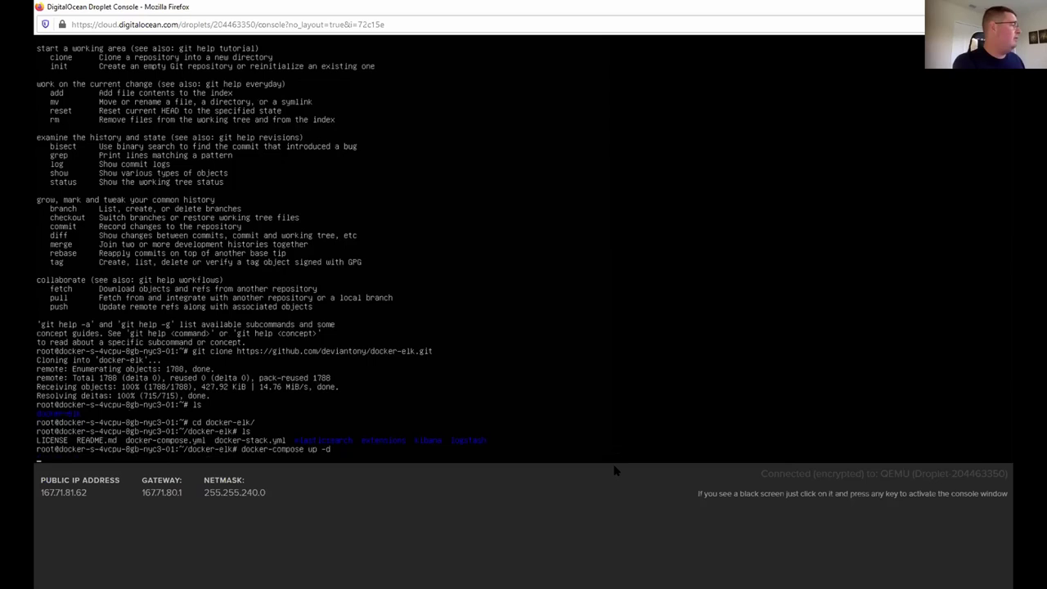